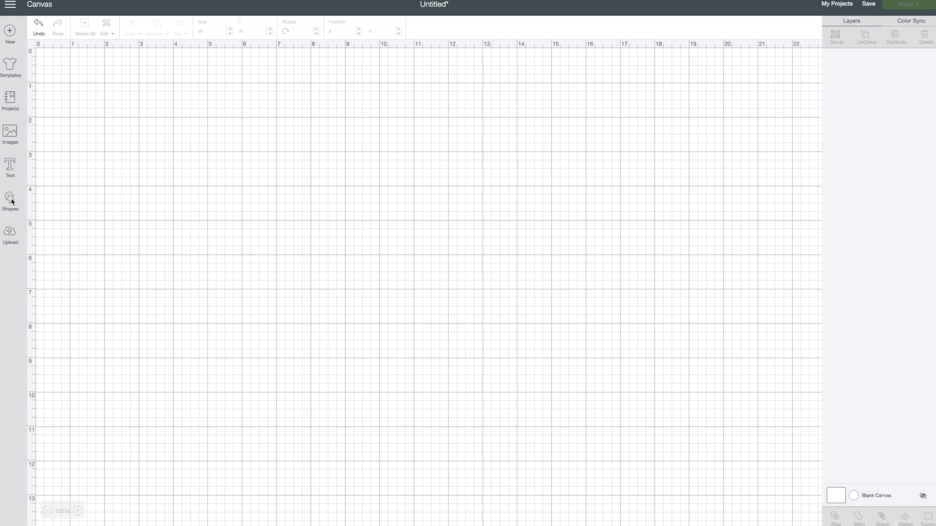
# - Upload the I-Soda-Like-You JPG from the Designs -Valentines folder and set its image type to Moderately complex
pyautogui.click(11, 234)
pyautogui.click(11, 234)
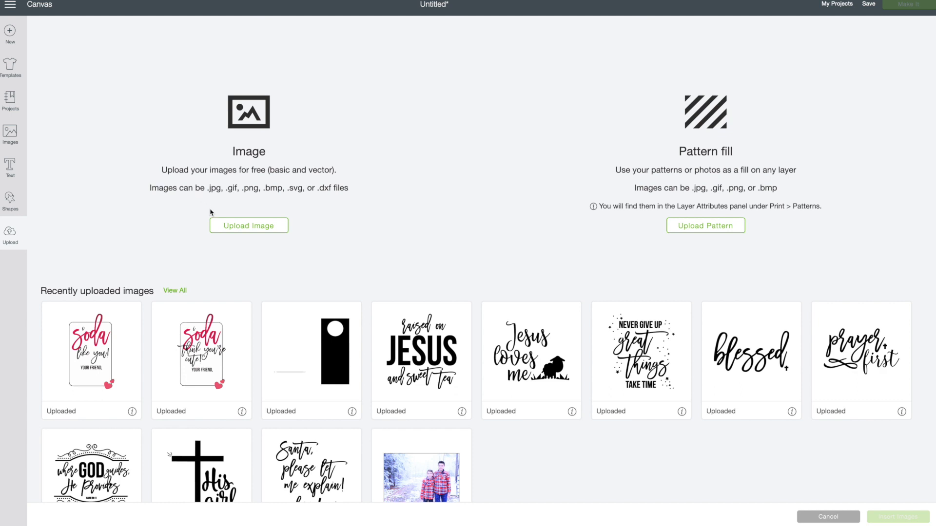
pyautogui.click(217, 225)
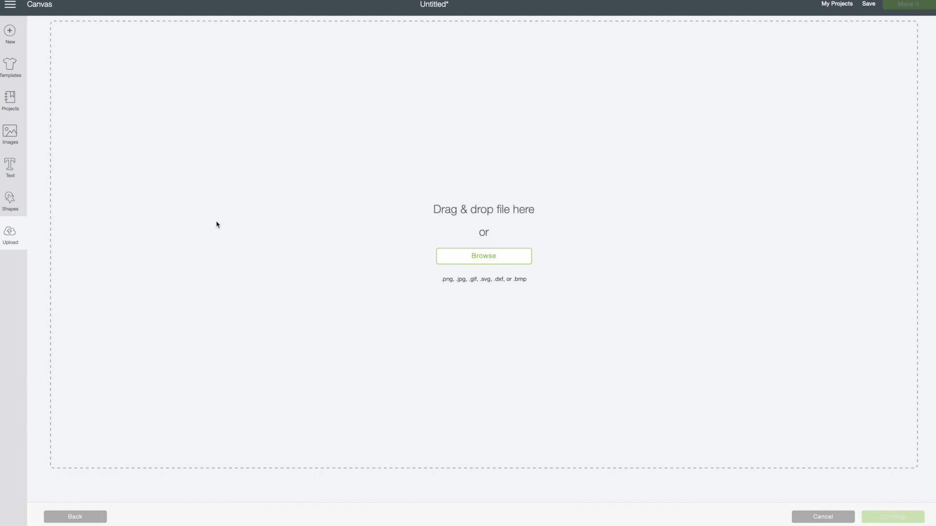
pyautogui.click(465, 264)
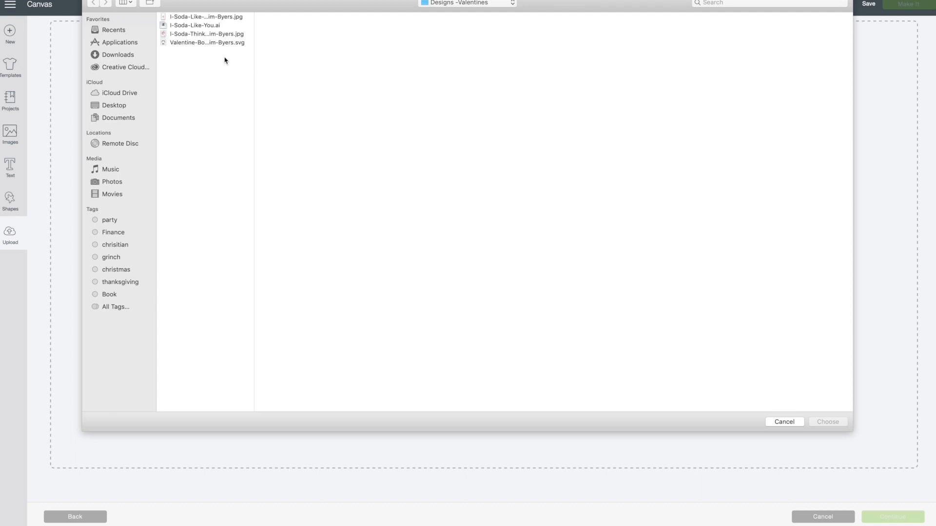
pyautogui.click(200, 17)
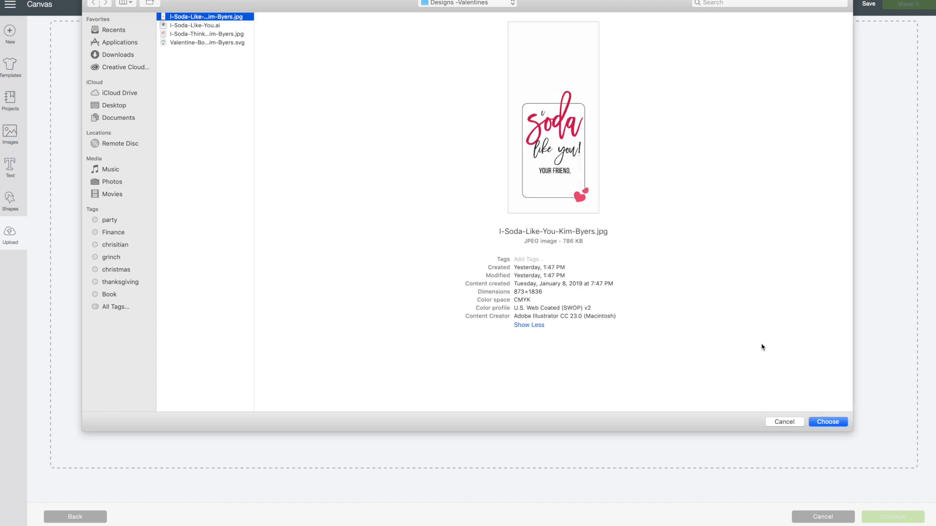
pyautogui.click(822, 423)
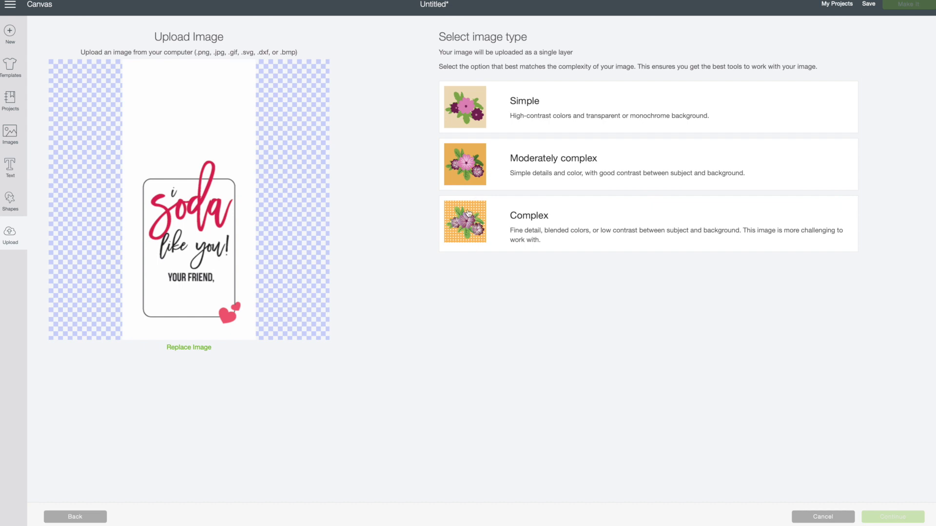
pyautogui.click(470, 173)
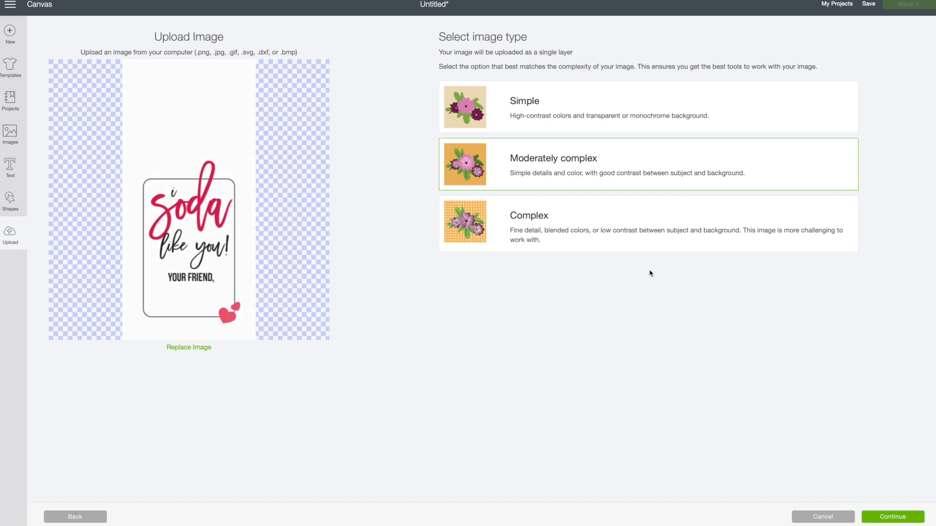
pyautogui.click(907, 520)
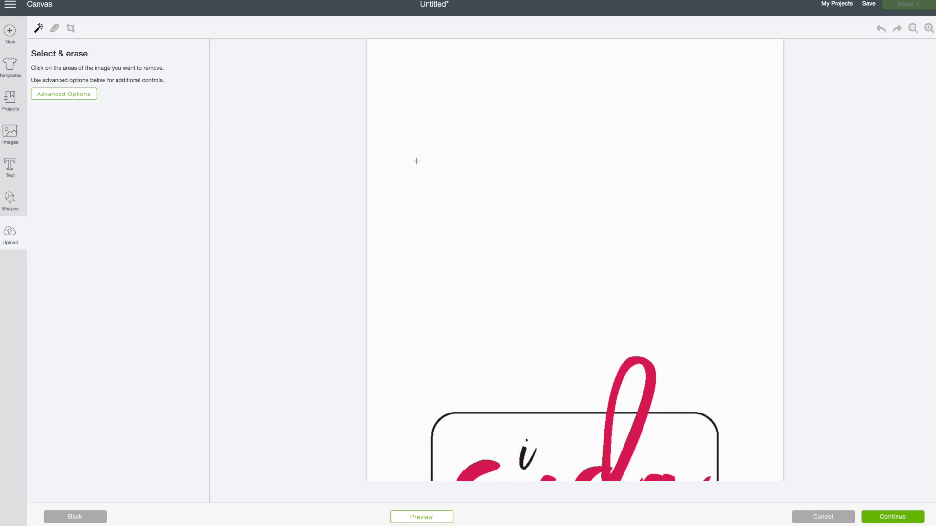
# - Erase the white background around the soda tag and inside the tall loop of the letter d, and accept the cleanup
pyautogui.scroll(-5, 417, 161)
pyautogui.click(450, 140)
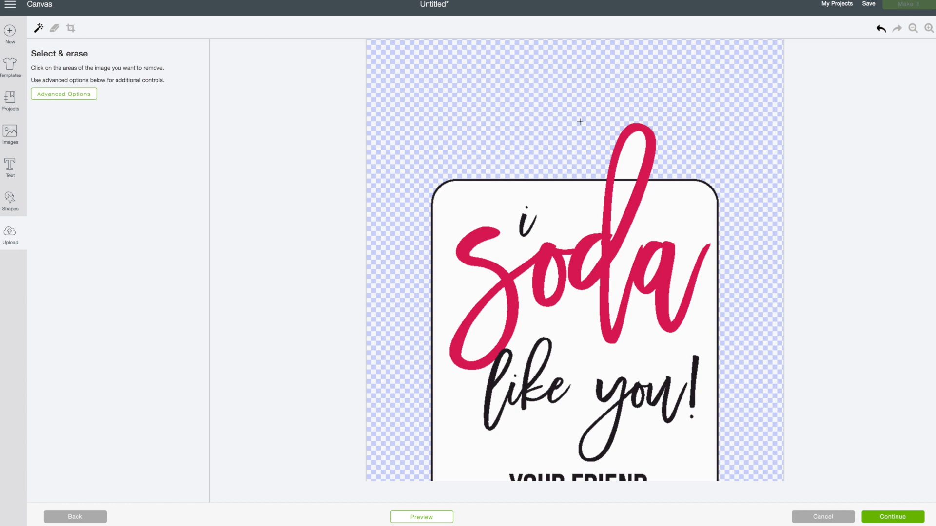
pyautogui.click(630, 158)
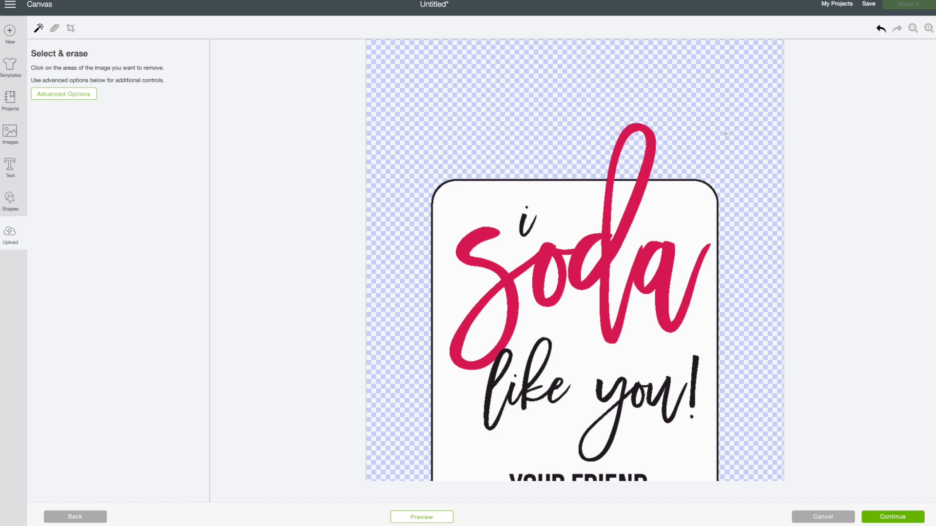
pyautogui.scroll(-4, 725, 133)
pyautogui.scroll(2, 726, 132)
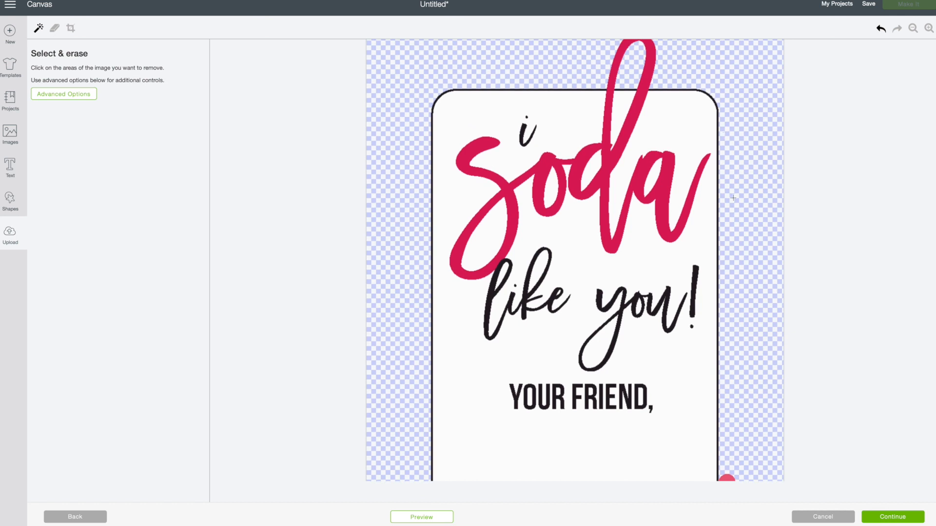
pyautogui.scroll(-2, 733, 198)
pyautogui.scroll(2, 733, 198)
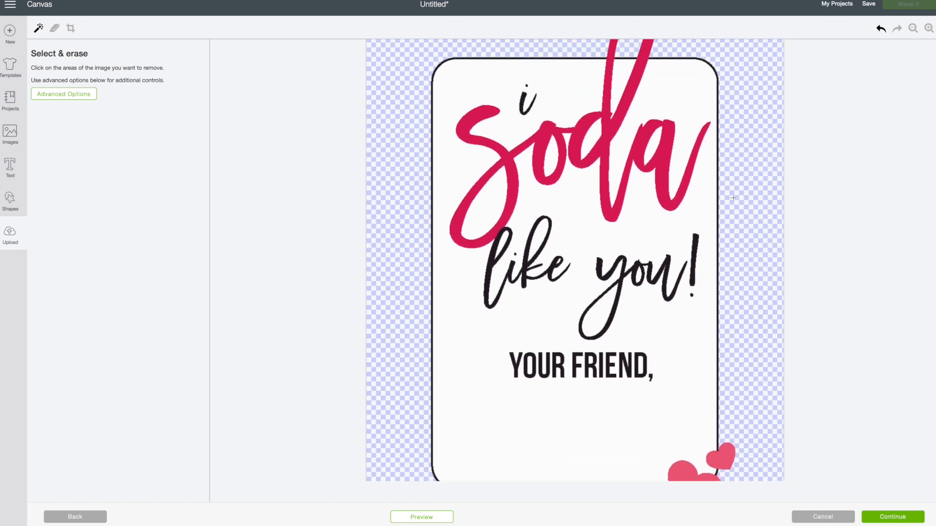
pyautogui.scroll(-2, 733, 198)
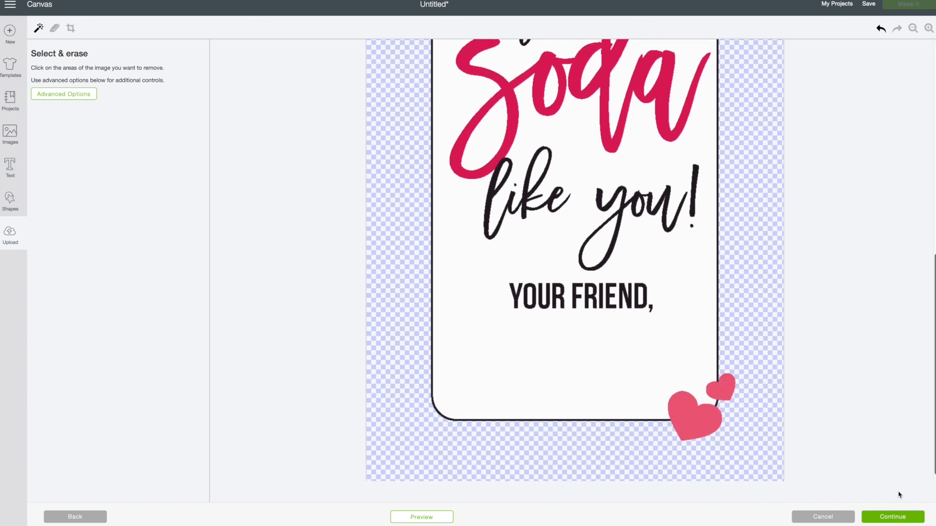
pyautogui.click(892, 516)
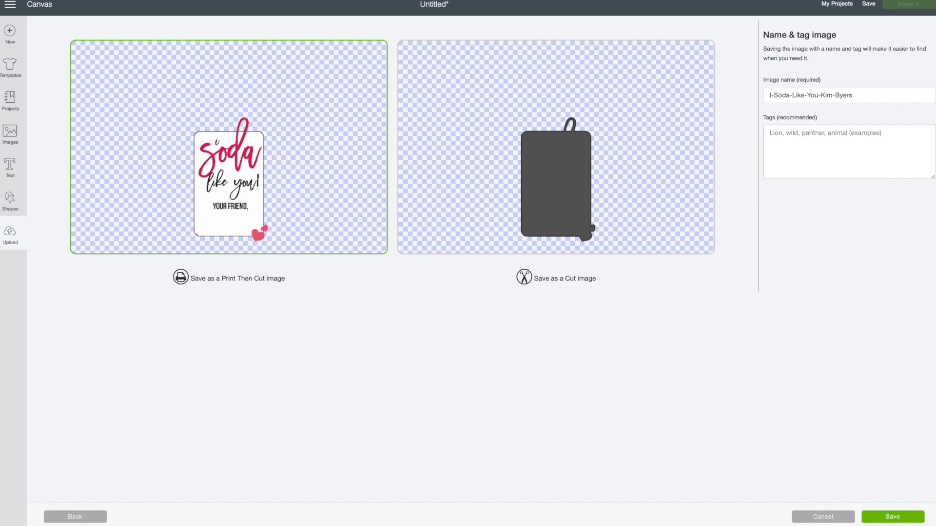
# - Tag the image Valentines and save it as a Print Then Cut image
pyautogui.click(819, 137)
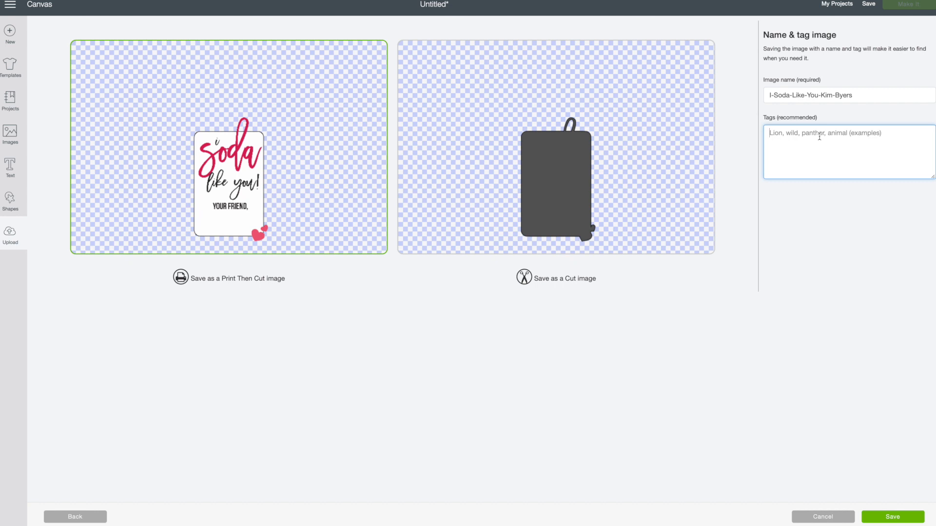
pyautogui.write('Valentines')
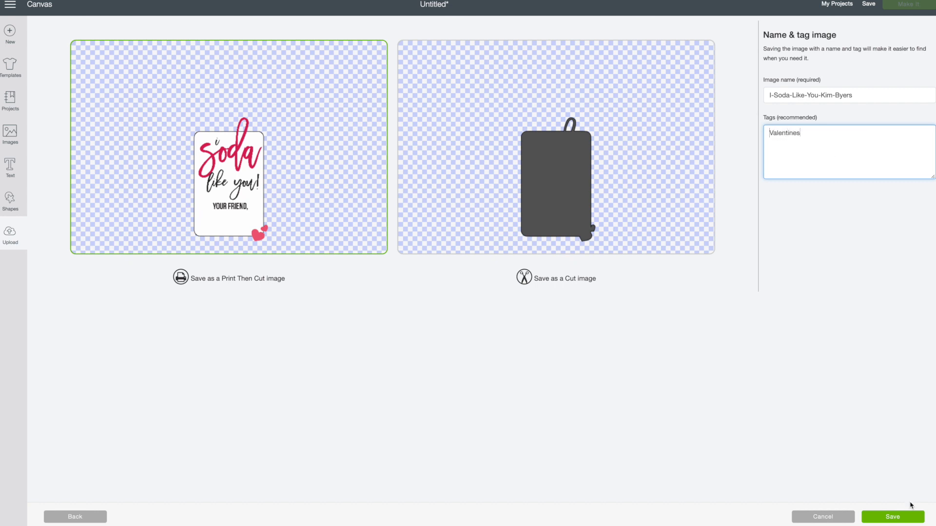
pyautogui.click(904, 517)
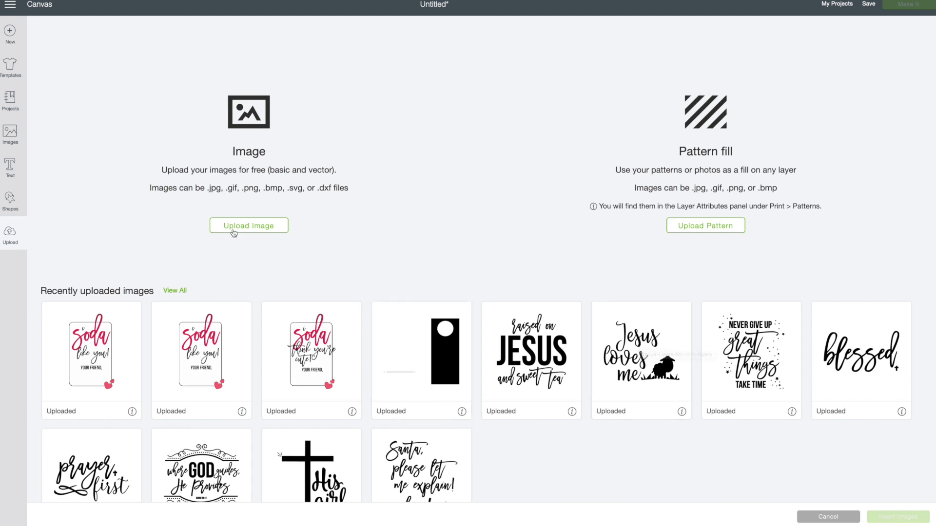
# - Upload the Valentine-Bottle-Tag SVG from the Designs -Valentines folder and save it with the tag Valentine
pyautogui.click(214, 229)
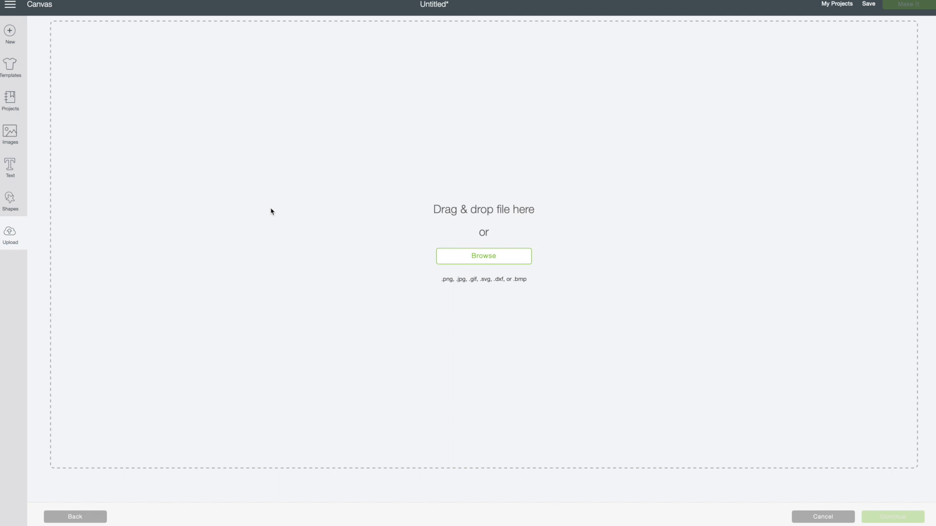
pyautogui.click(490, 261)
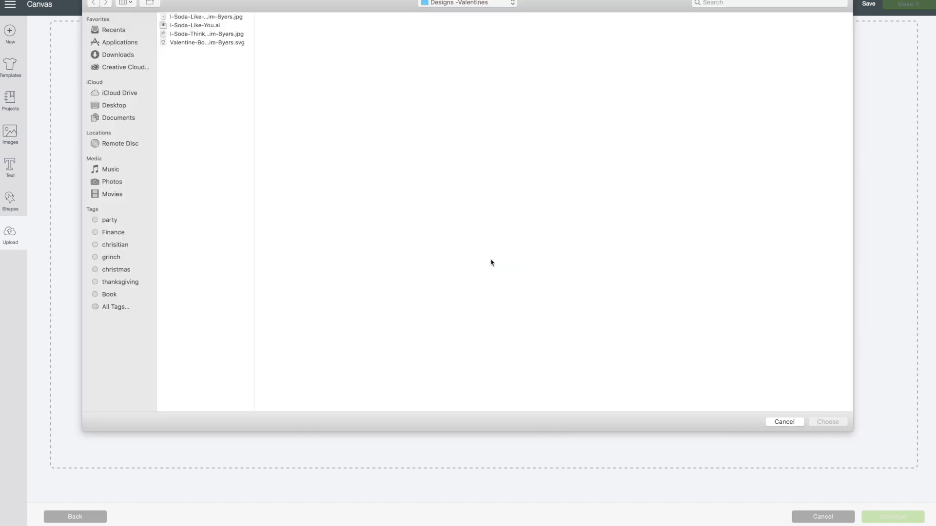
pyautogui.click(216, 44)
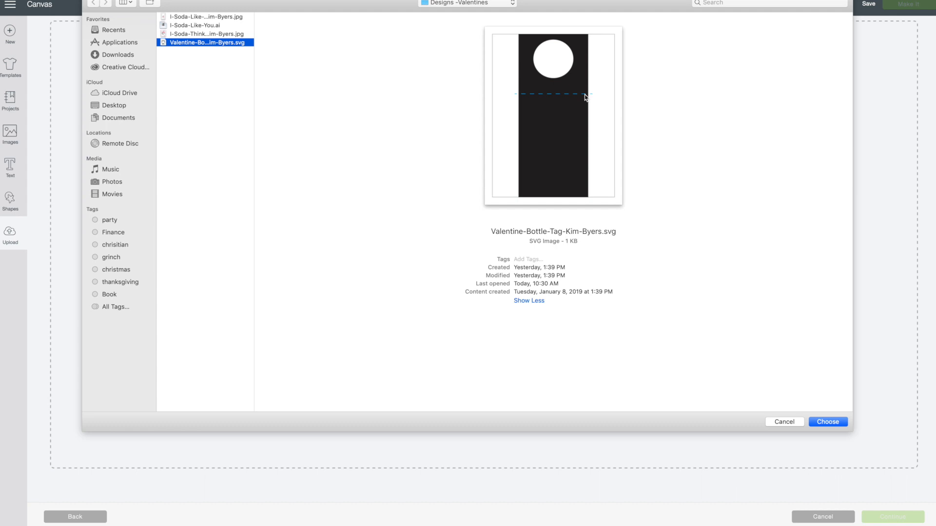
pyautogui.click(838, 423)
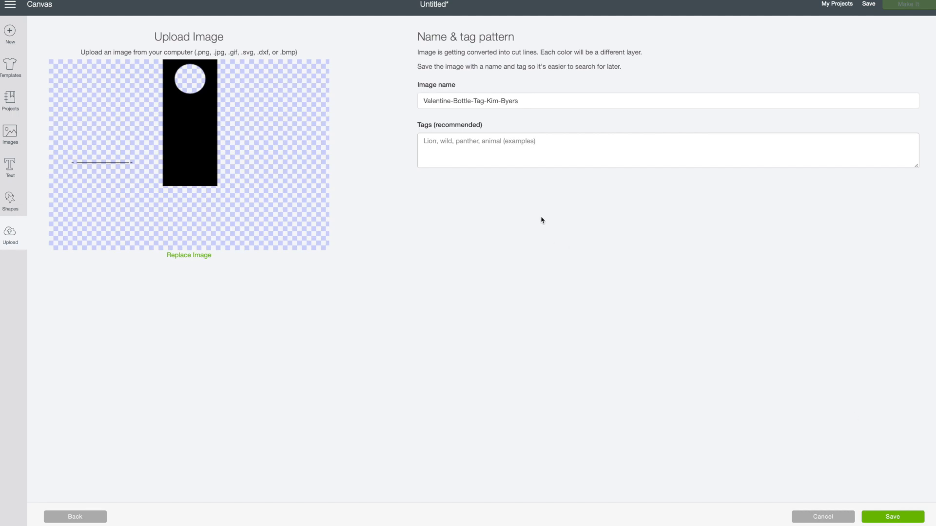
pyautogui.click(503, 145)
pyautogui.write('Valentine')
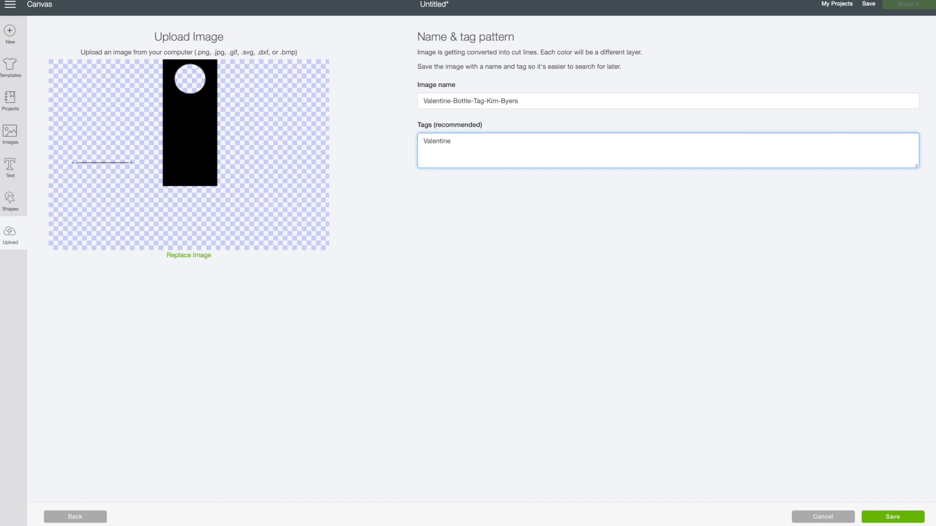
pyautogui.click(900, 518)
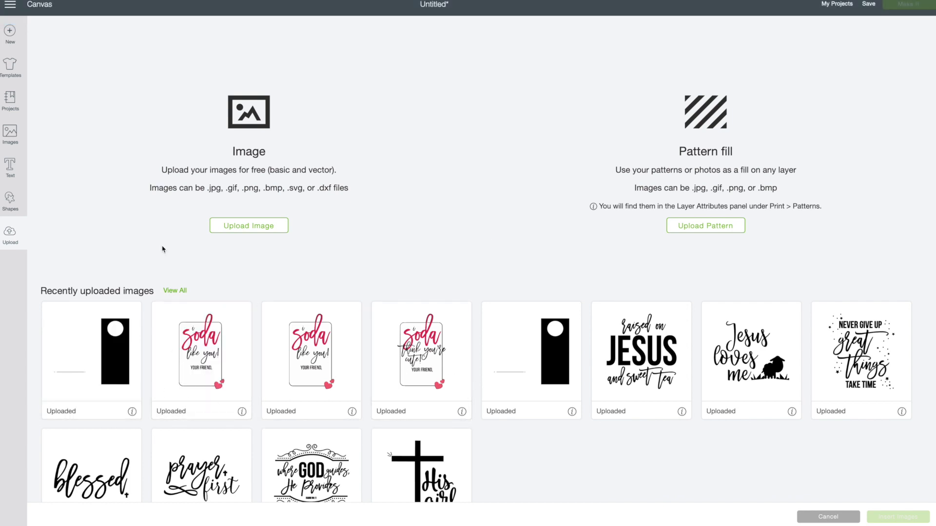
# - Insert the newly uploaded bottle tag and the I-Soda-Think-Youre-Cute image, and move the soda design clear of the tag to about X 13.7, Y 2.3
pyautogui.click(99, 333)
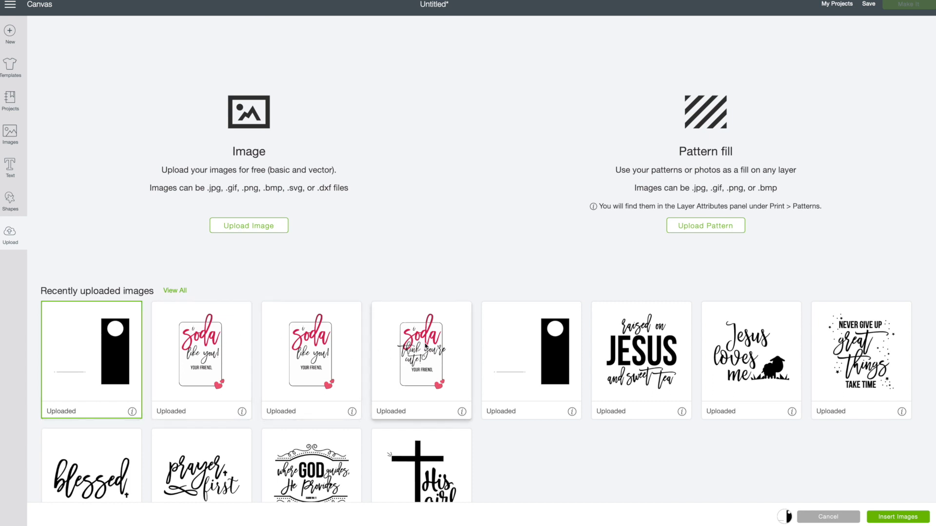
pyautogui.click(427, 343)
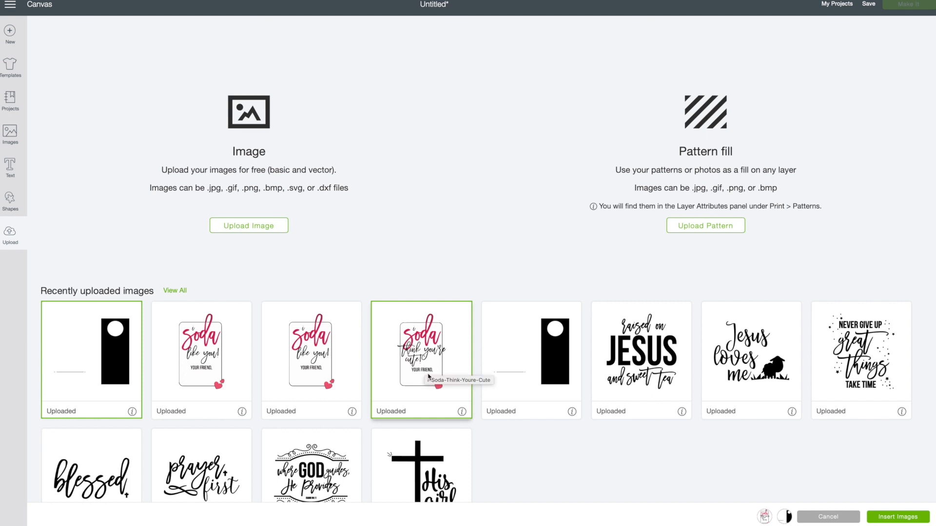
pyautogui.click(892, 516)
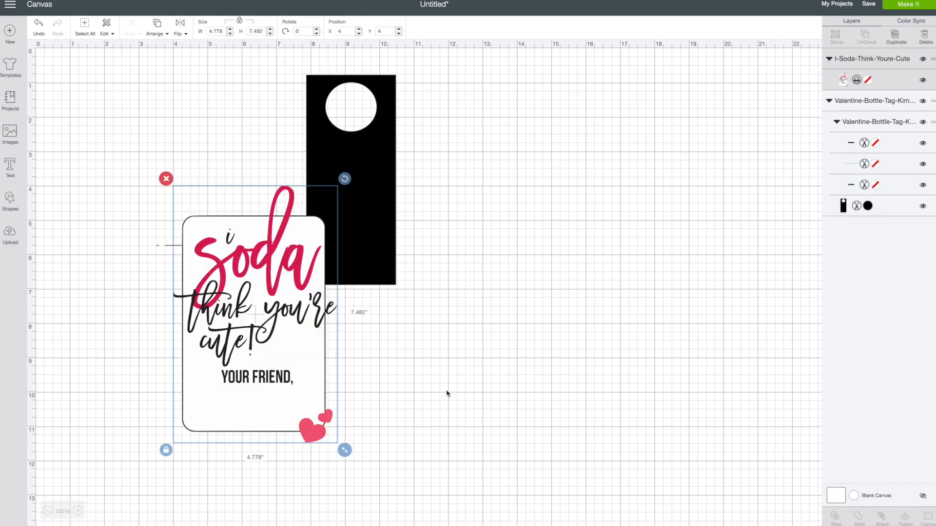
pyautogui.moveTo(278, 288); pyautogui.dragTo(611, 231)
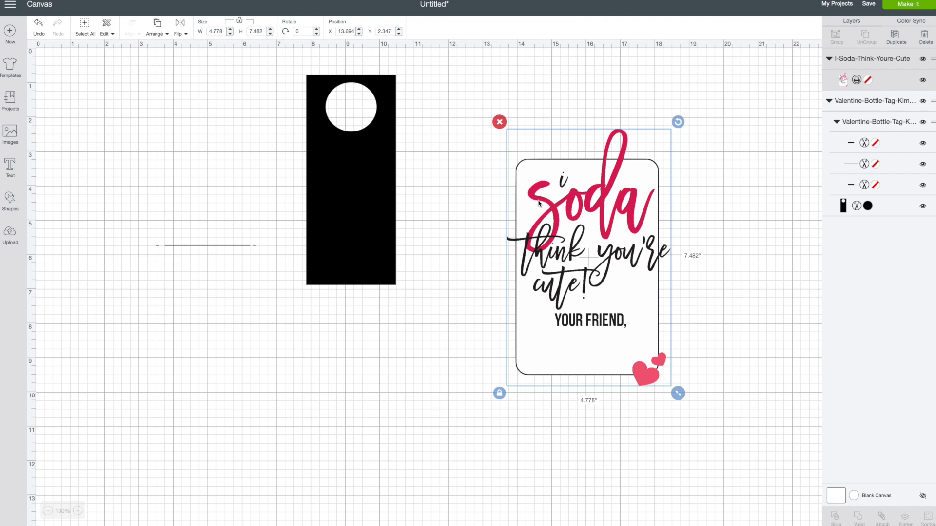
# - Ungroup the bottle tag, move it to about X 1, Y 1 on the canvas, and place its dashed line across it below the hole
pyautogui.click(360, 198)
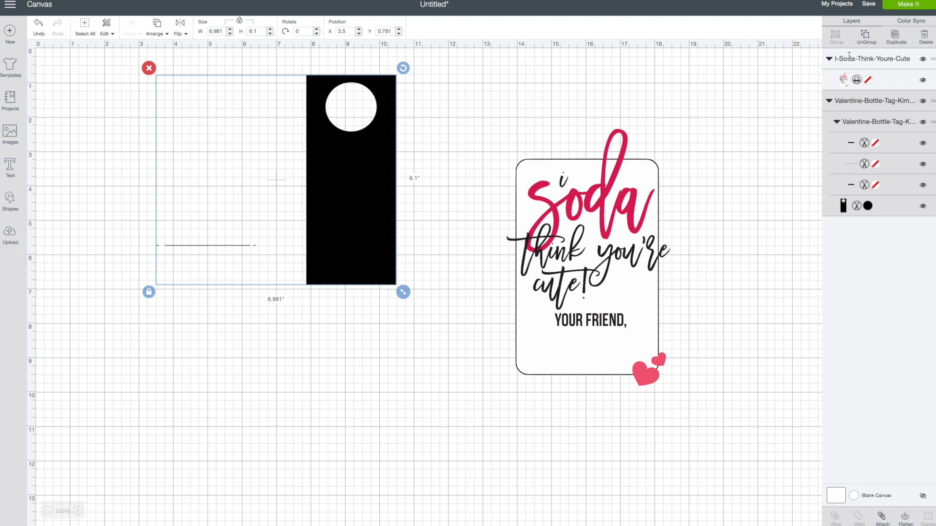
pyautogui.click(867, 37)
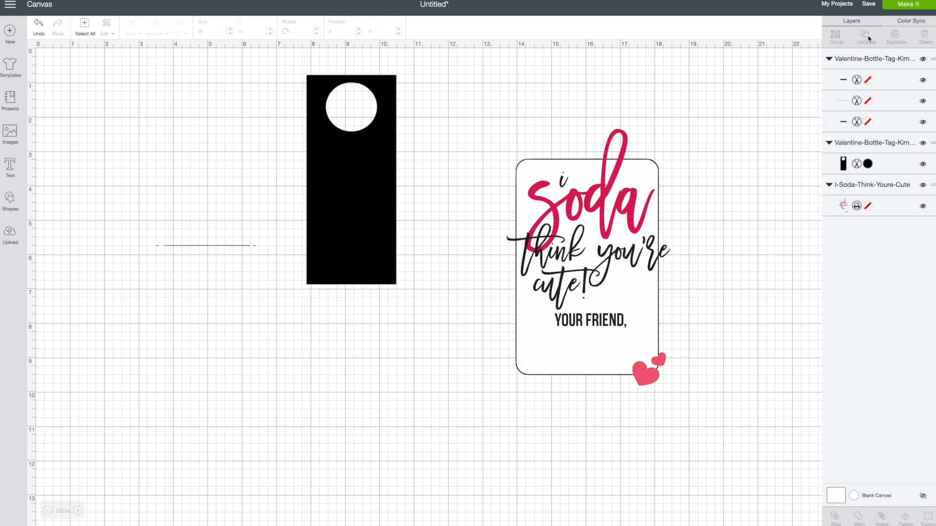
pyautogui.click(194, 246)
pyautogui.moveTo(196, 248); pyautogui.dragTo(343, 155)
pyautogui.moveTo(368, 186); pyautogui.dragTo(130, 194)
pyautogui.click(390, 152)
pyautogui.moveTo(390, 153); pyautogui.dragTo(154, 162)
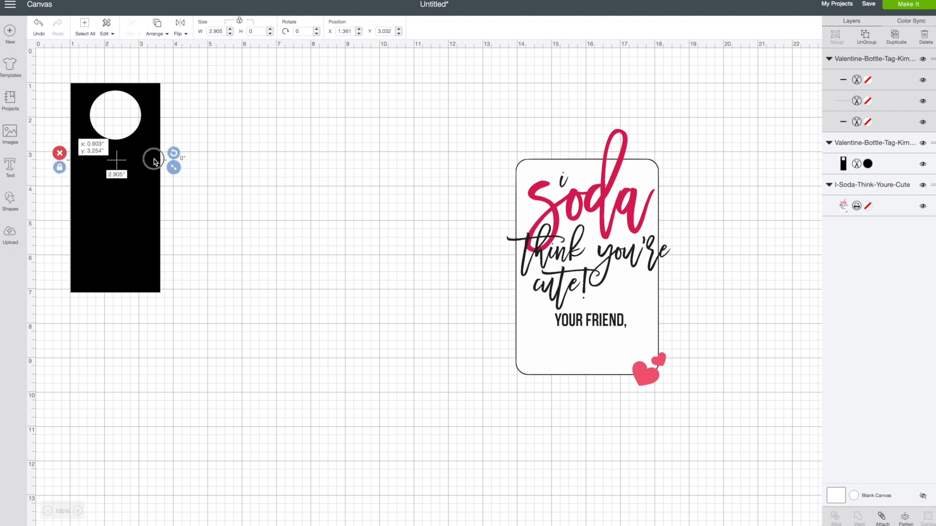
pyautogui.moveTo(155, 161); pyautogui.dragTo(155, 163)
pyautogui.click(278, 161)
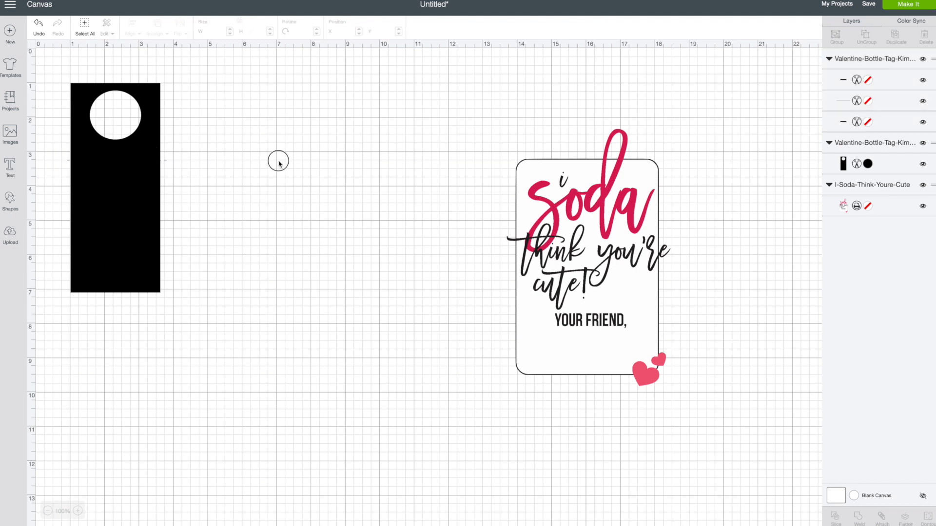
pyautogui.moveTo(177, 295); pyautogui.dragTo(107, 96)
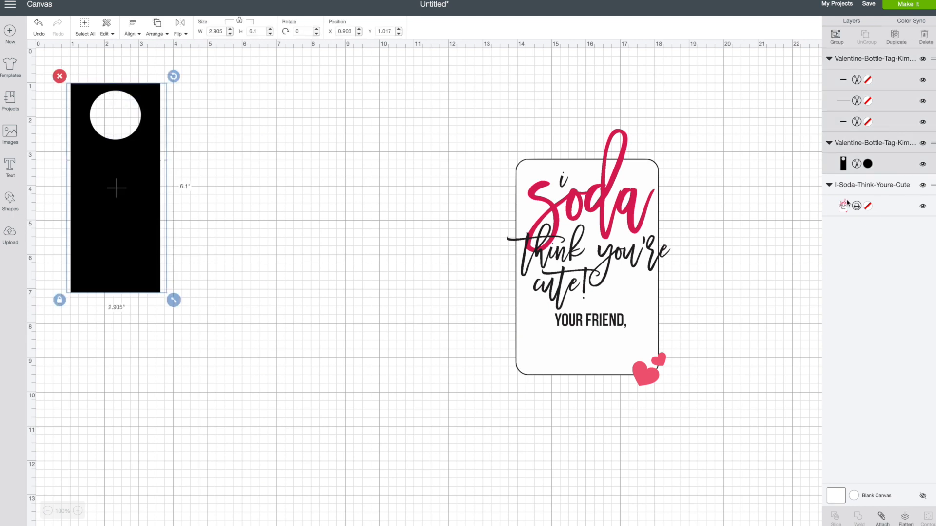
pyautogui.click(310, 130)
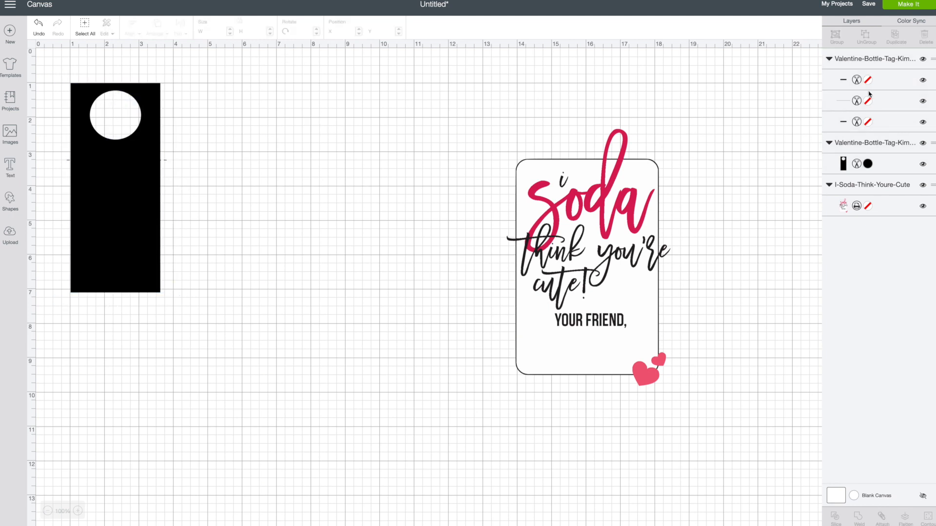
# - Change the bottle tag's middle line layer to Score and hide the two short end-line layers
pyautogui.click(847, 103)
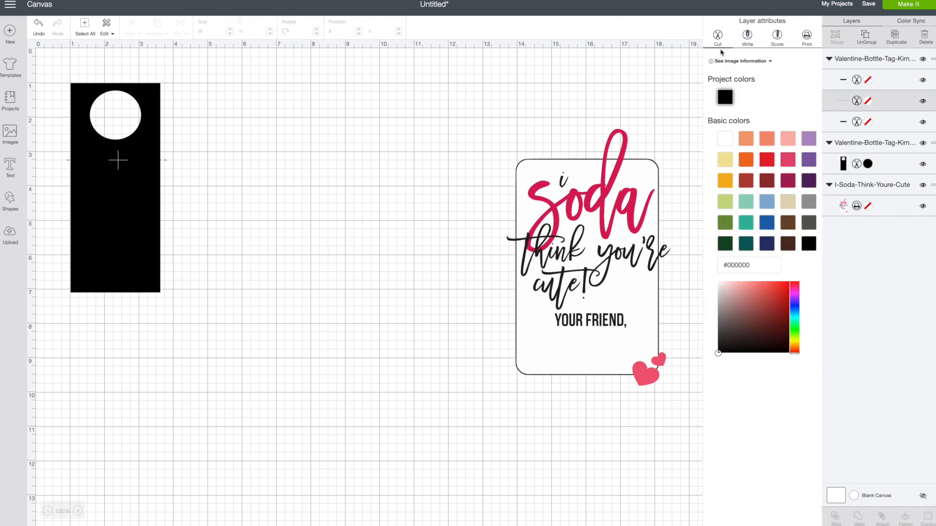
pyautogui.click(777, 37)
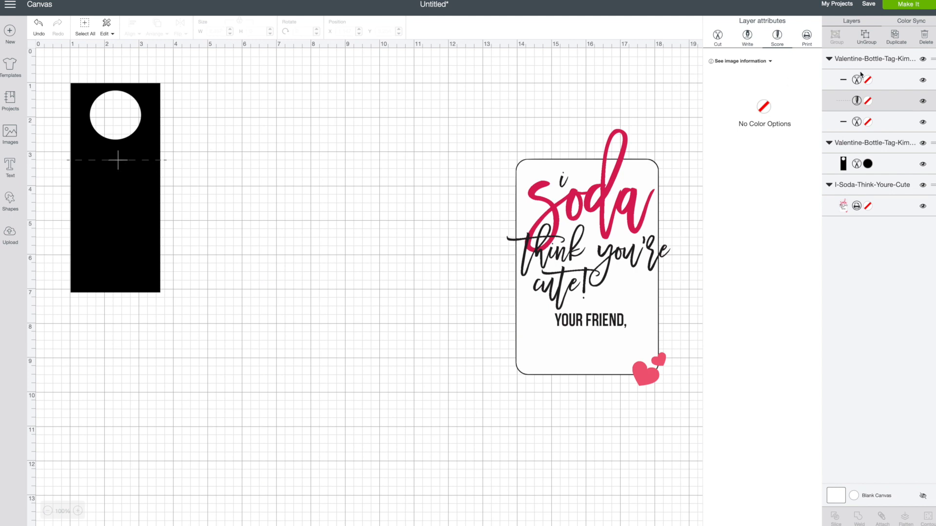
pyautogui.click(922, 80)
pyautogui.click(922, 122)
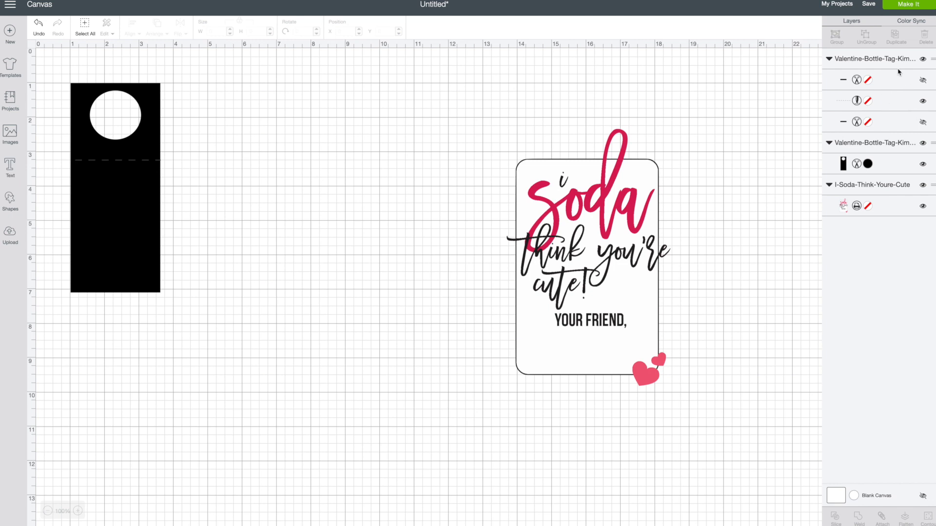
# - Group the bottle tag with its line layers and change the black tag layer to Print
pyautogui.moveTo(173, 304); pyautogui.dragTo(67, 77)
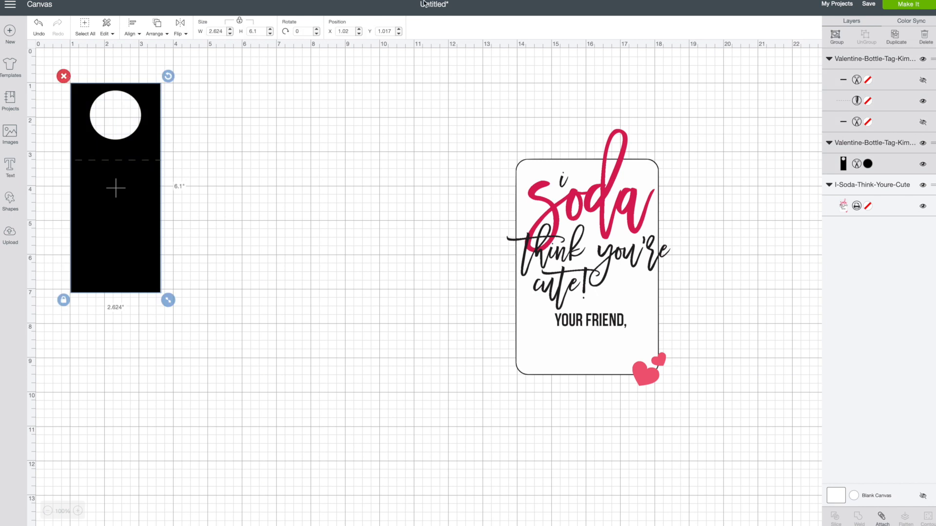
pyautogui.click(835, 38)
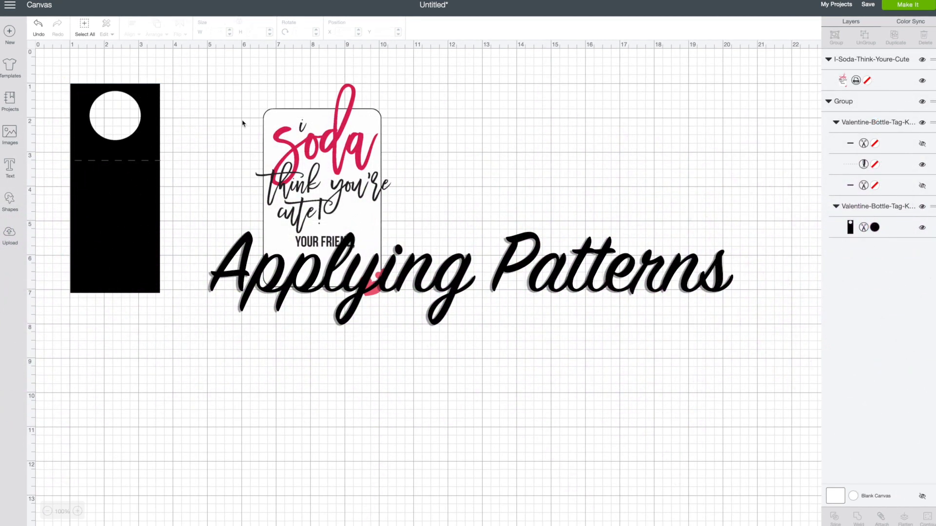
pyautogui.click(125, 167)
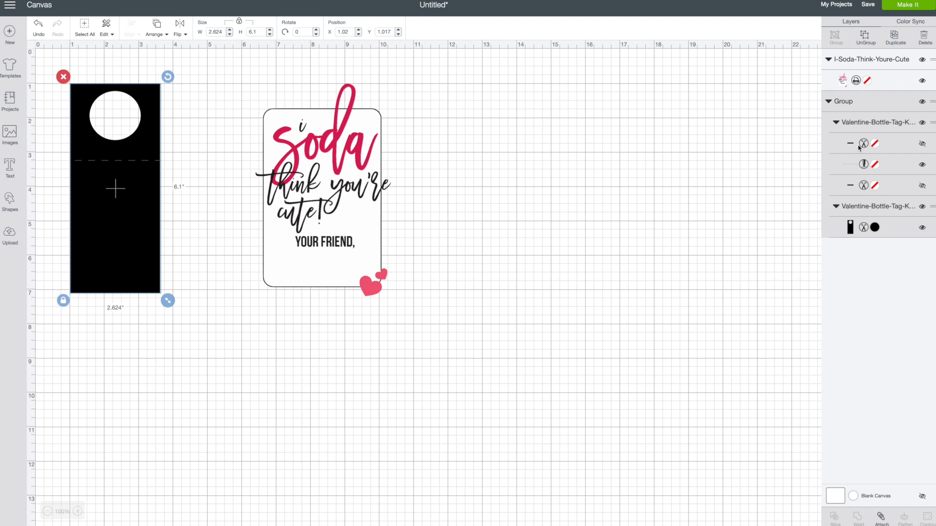
pyautogui.click(874, 229)
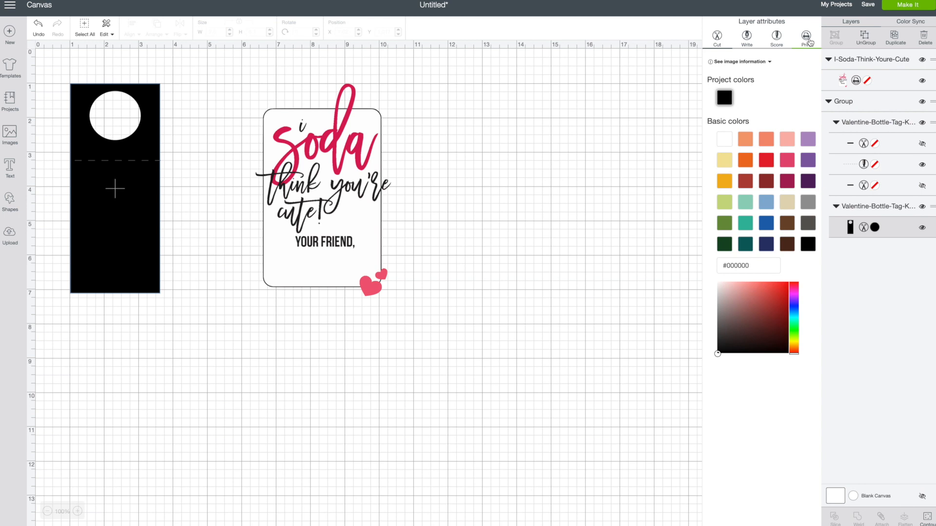
pyautogui.click(807, 39)
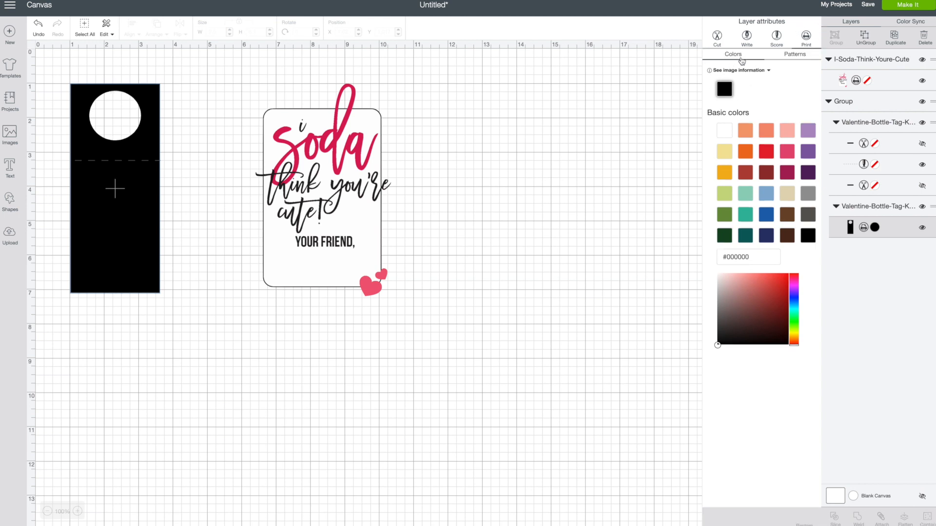
# - Browse the print patterns, try the red gingham on the bottle tag, and settle on the white pattern with small pink dots
pyautogui.click(791, 58)
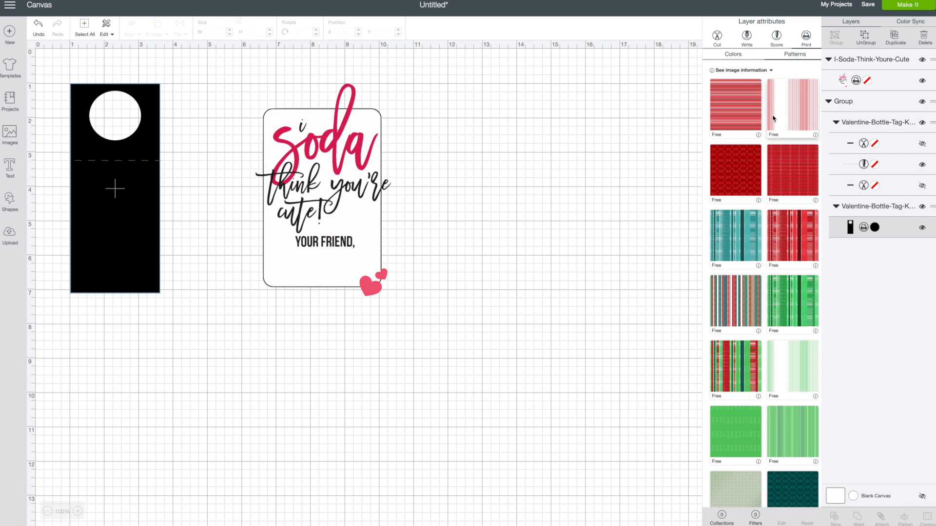
pyautogui.moveTo(757, 140)
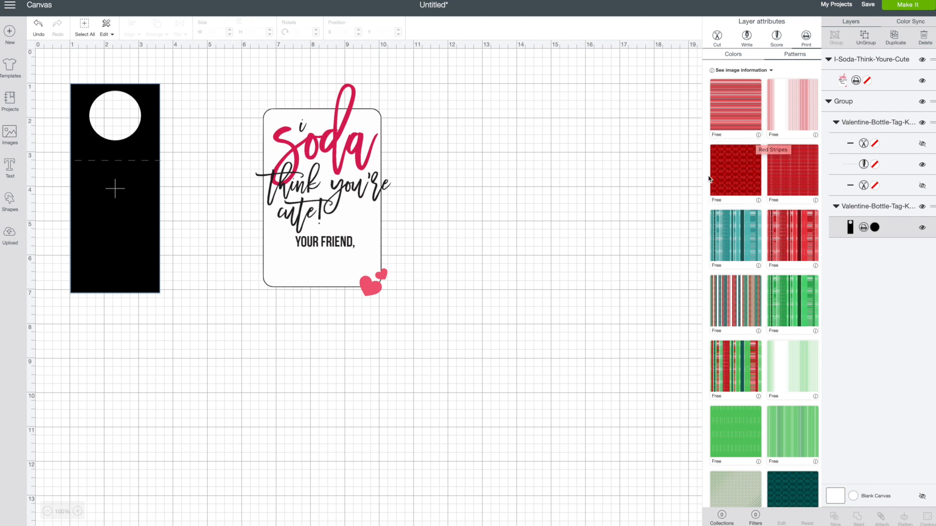
pyautogui.scroll(-6, 740, 185)
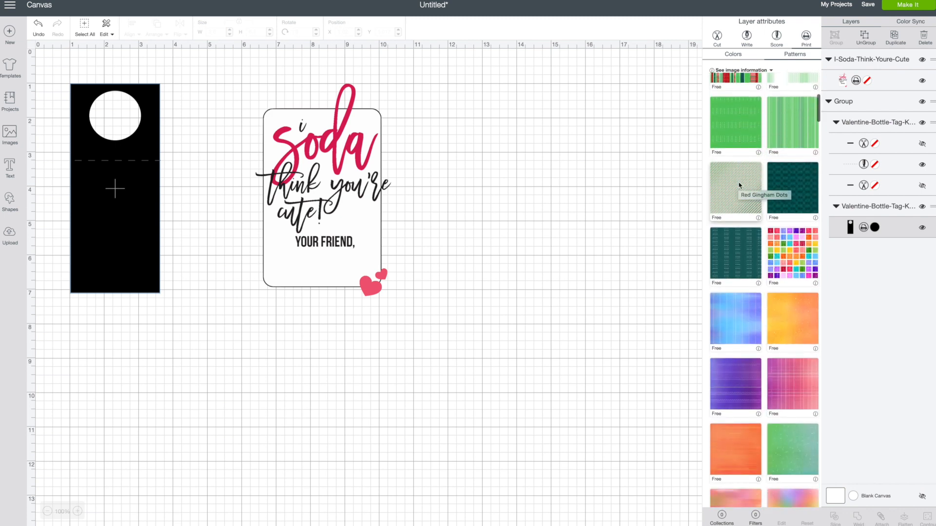
pyautogui.scroll(-7, 739, 185)
pyautogui.scroll(-11, 739, 184)
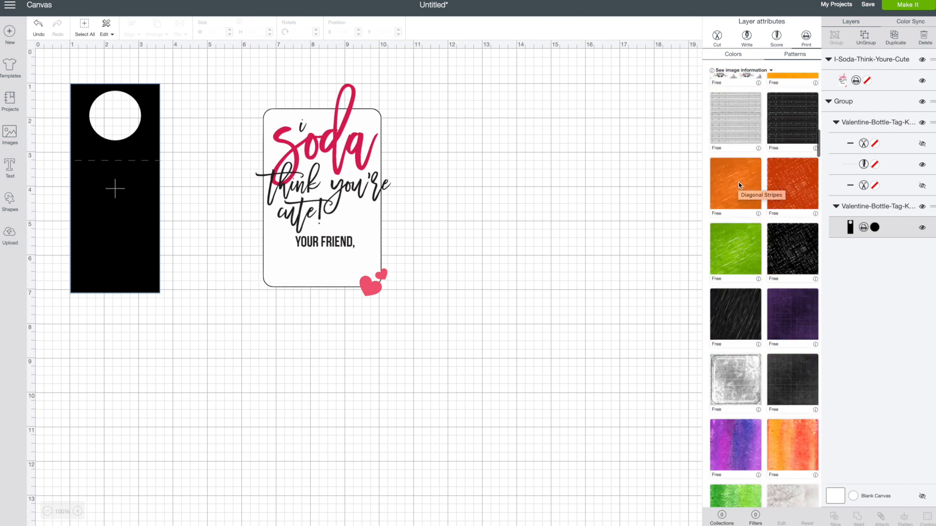
pyautogui.scroll(-4, 739, 186)
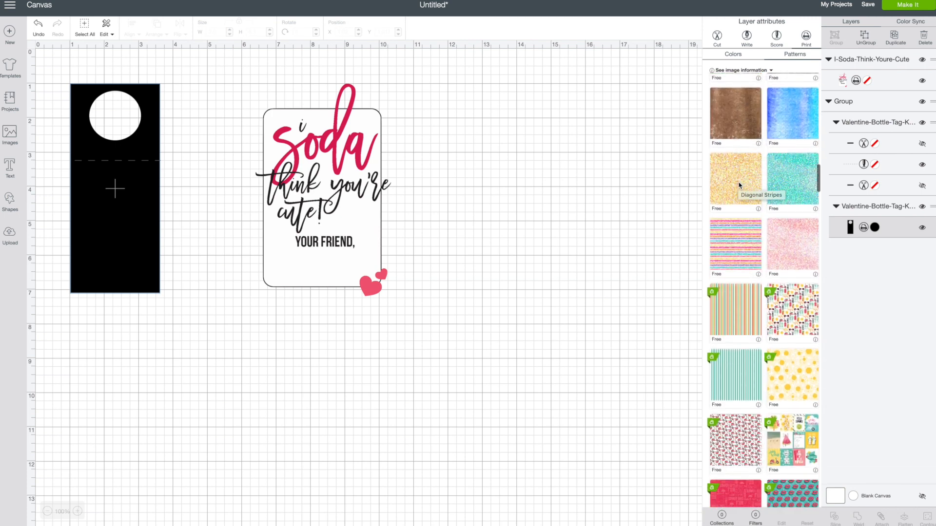
pyautogui.scroll(-5, 738, 185)
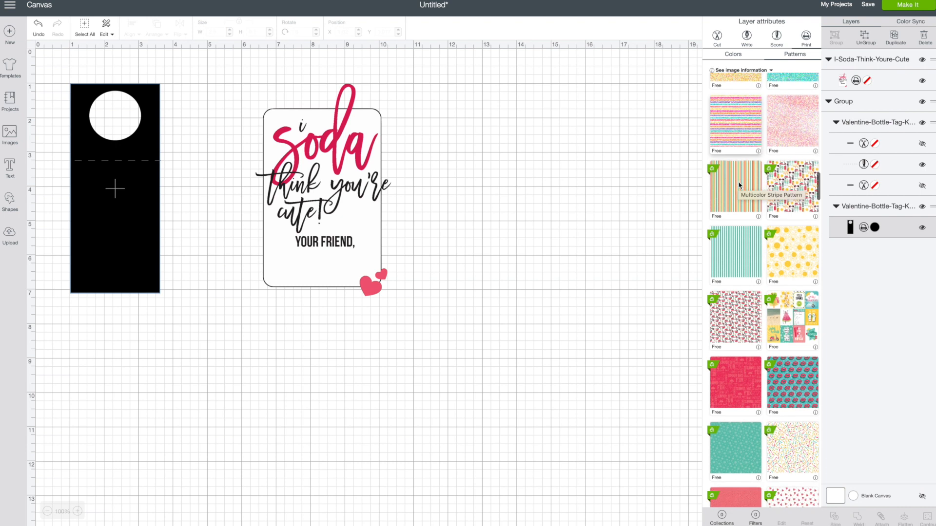
pyautogui.scroll(-9, 738, 185)
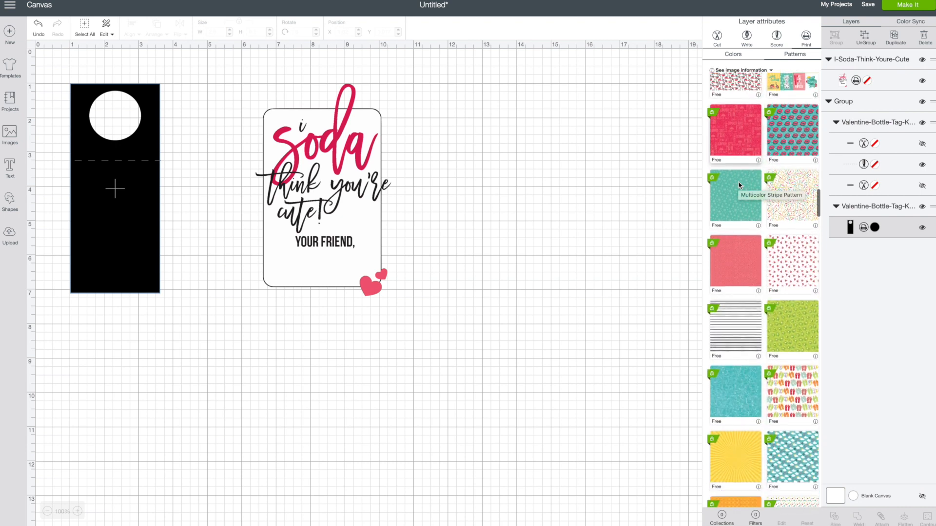
pyautogui.scroll(-10, 739, 184)
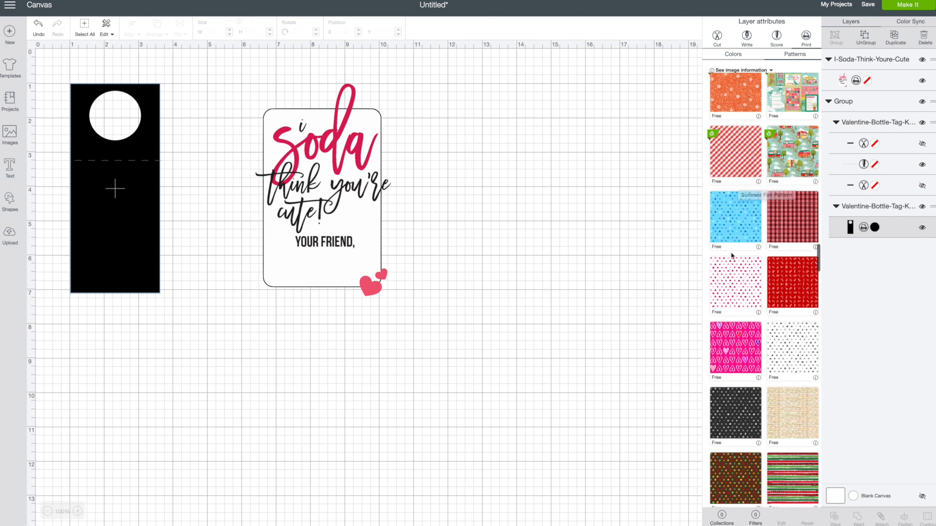
pyautogui.click(792, 234)
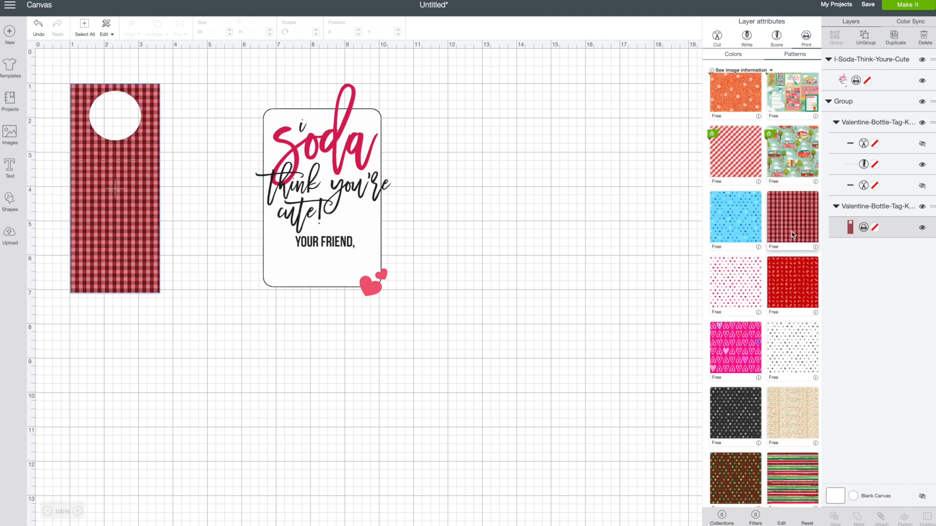
pyautogui.click(737, 289)
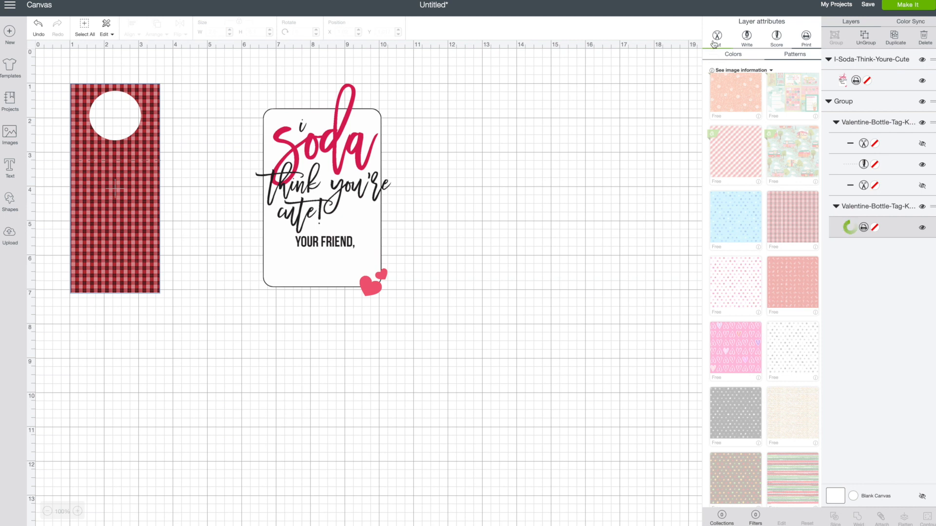
pyautogui.click(717, 267)
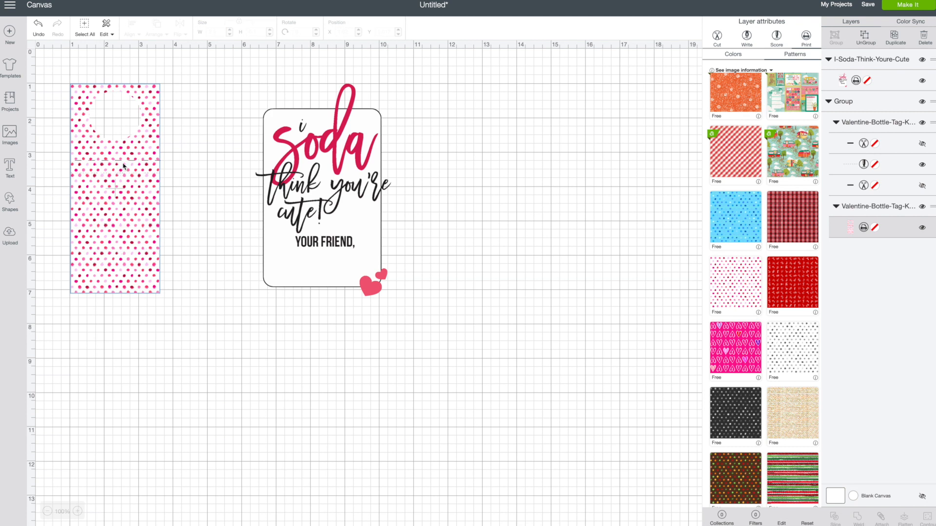
# - Scale the soda design to 2.569 by 4.024 inches and place it on the tag below the score line, at about X 1.125, Y 3.028
pyautogui.click(305, 173)
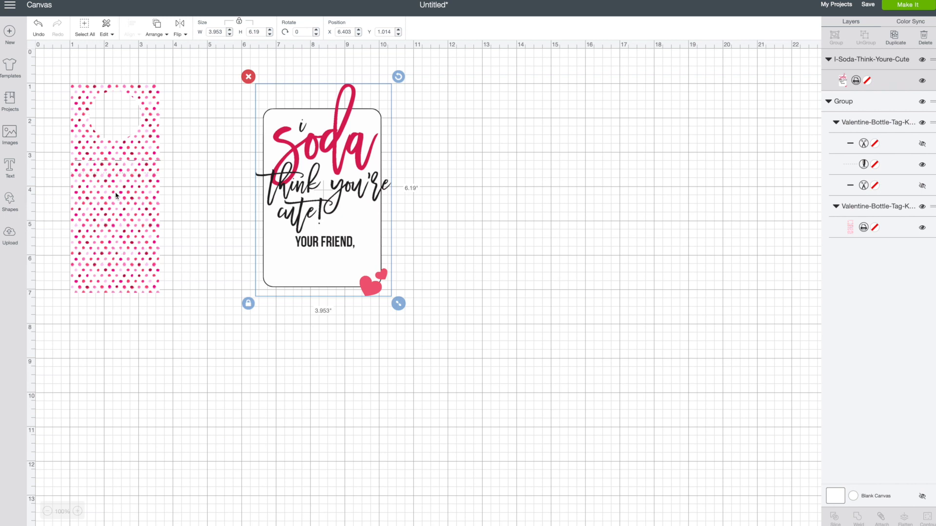
pyautogui.moveTo(398, 303); pyautogui.dragTo(364, 244)
pyautogui.moveTo(335, 164); pyautogui.dragTo(151, 229)
pyautogui.moveTo(177, 306); pyautogui.dragTo(167, 294)
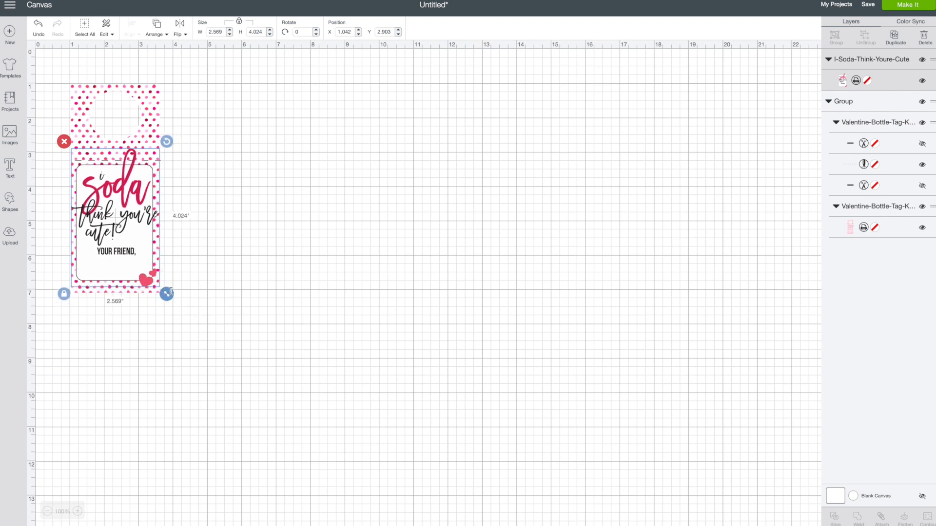
pyautogui.moveTo(118, 245); pyautogui.dragTo(122, 251)
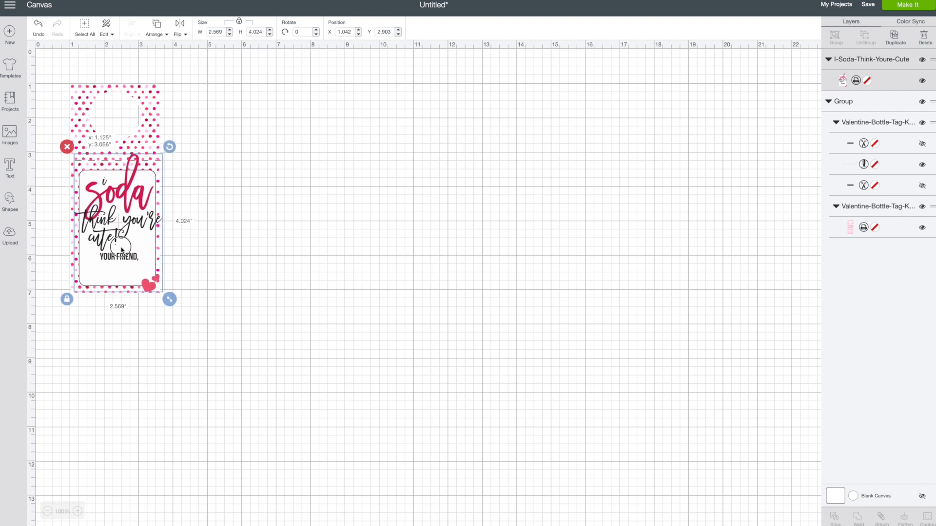
pyautogui.click(218, 262)
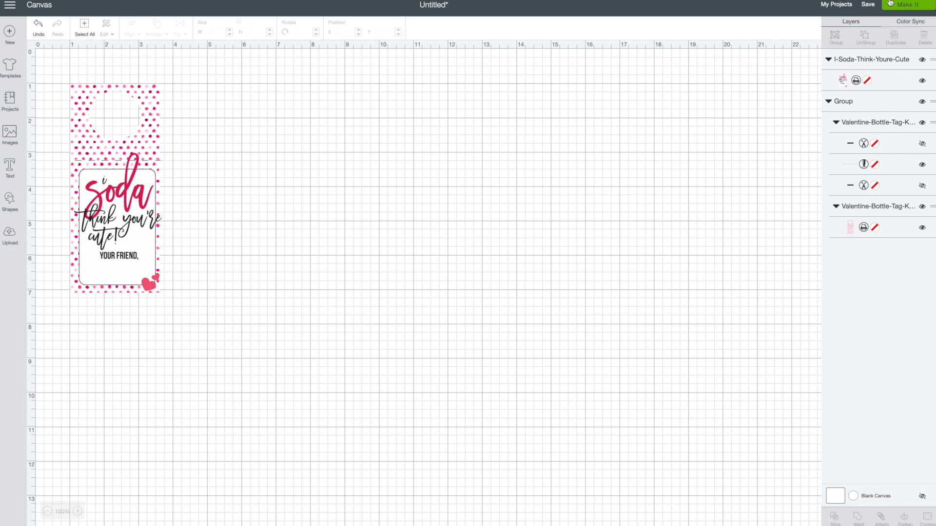
# - Save the project as Soda Valentine
pyautogui.click(872, 6)
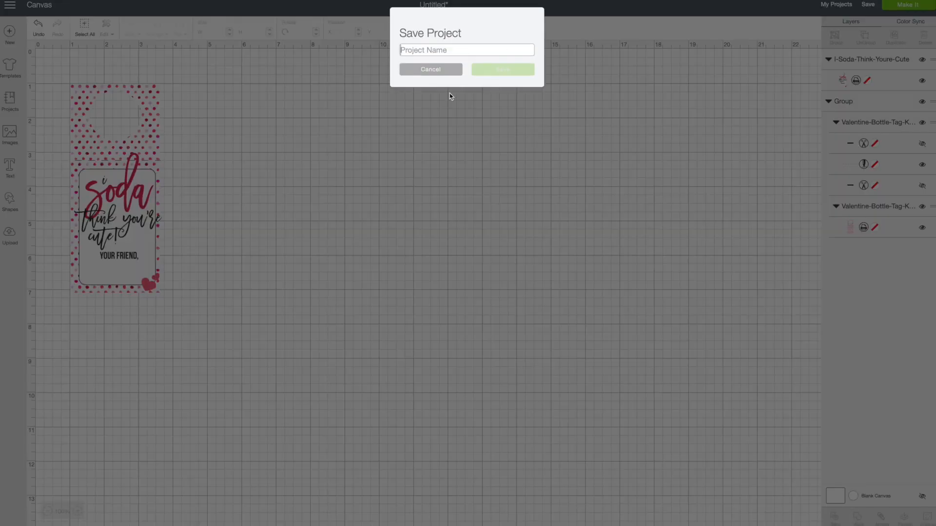
pyautogui.write('Sos')
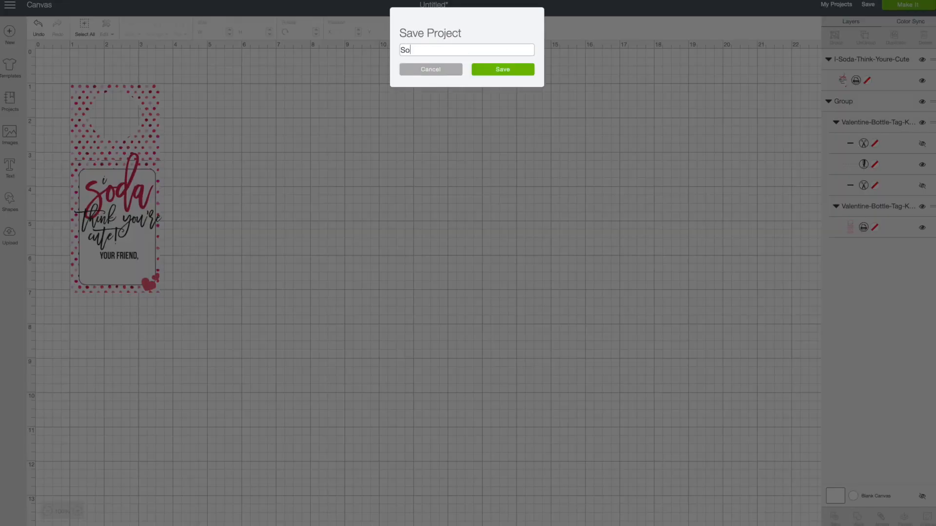
pyautogui.write('da')
pyautogui.press('BackSpace')
pyautogui.press('BackSpace')
pyautogui.press('BackSpace')
pyautogui.write('da Valentine')
pyautogui.click(501, 72)
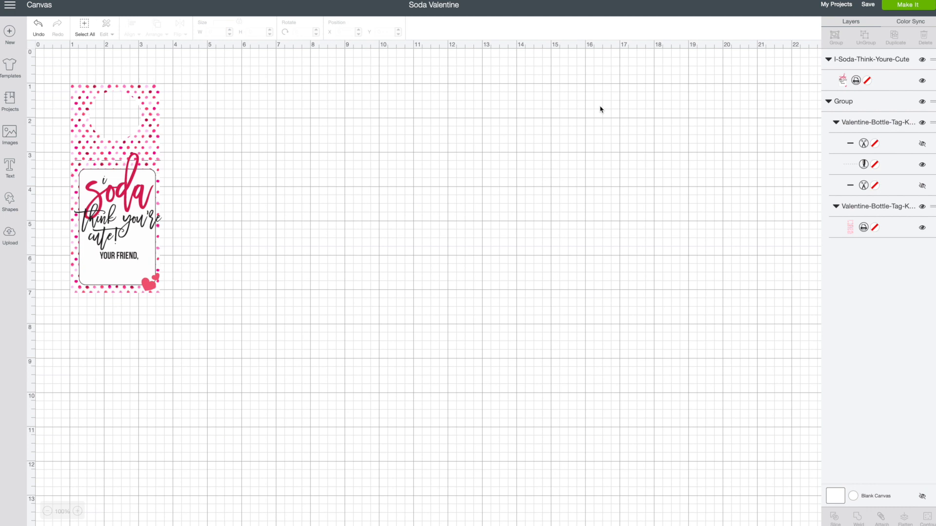
# - Check the Print Cut and Score mats in the project's mat preview and return to the canvas
pyautogui.click(918, 7)
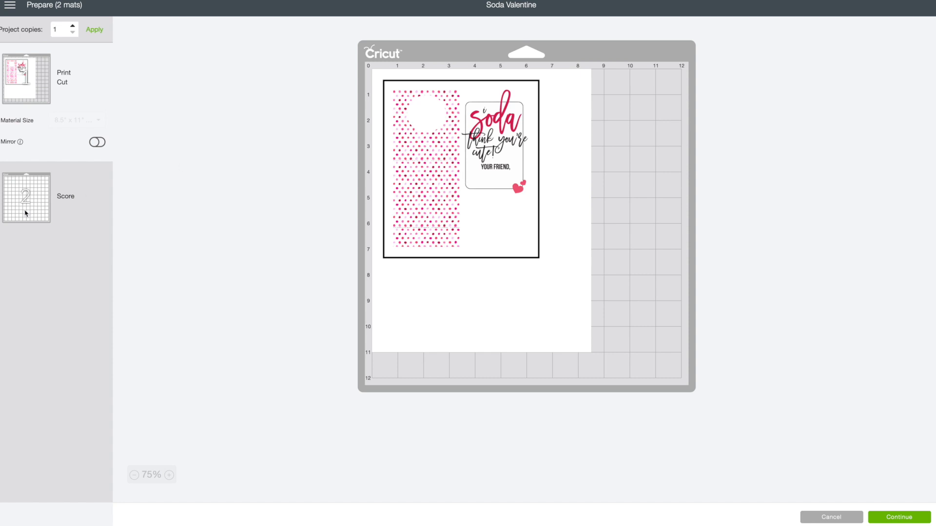
pyautogui.click(25, 213)
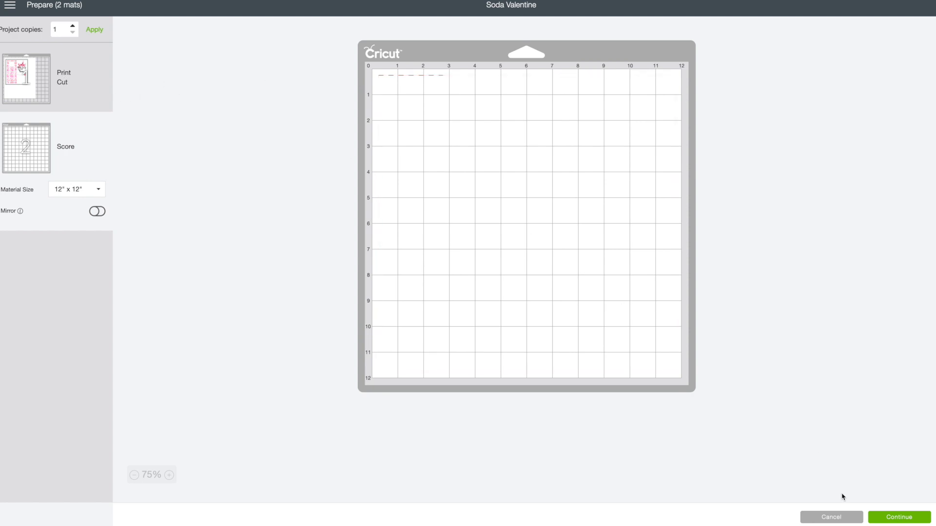
pyautogui.click(834, 518)
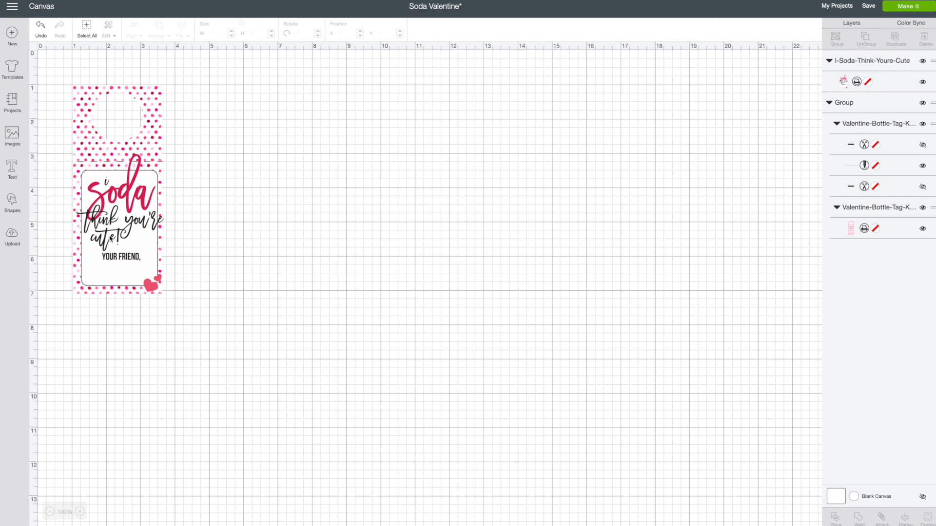
# - Hide the I-Soda-Think-Youre-Cute design and attach the score line to the dotted bottle tag
pyautogui.click(127, 235)
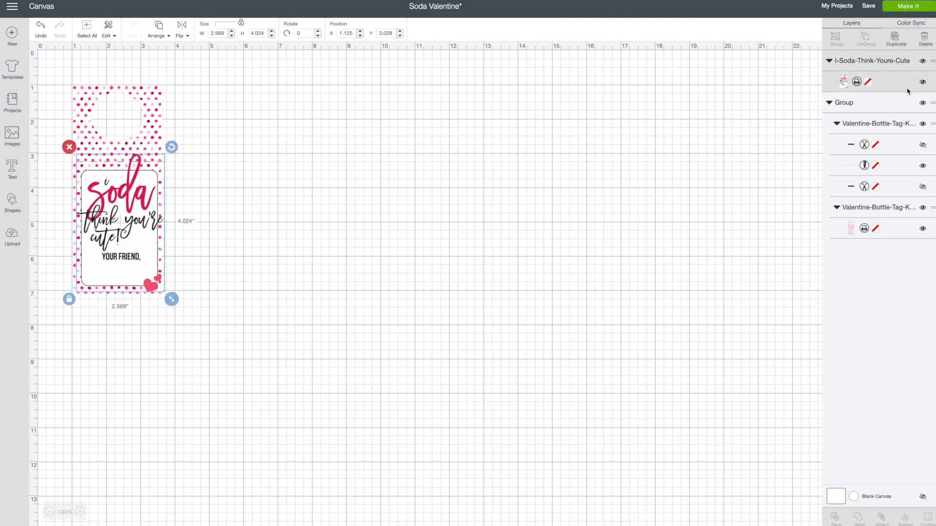
pyautogui.click(923, 62)
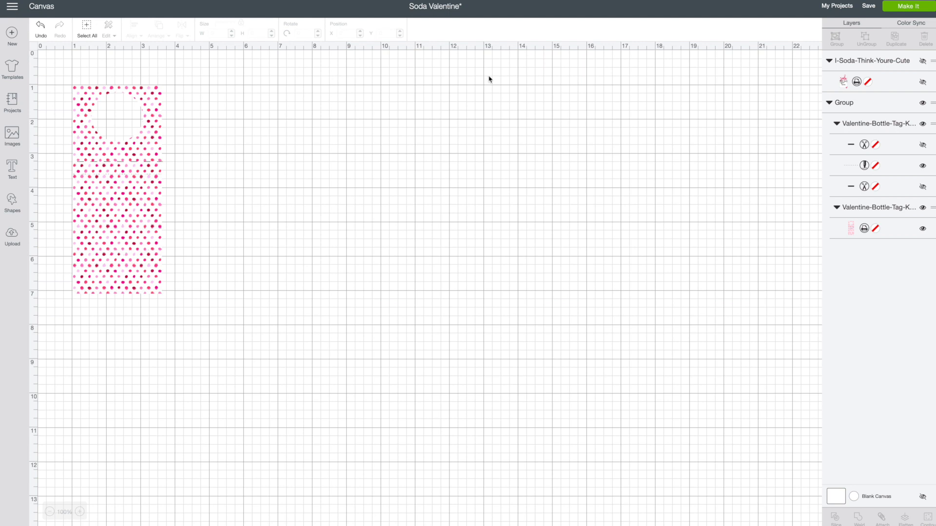
pyautogui.moveTo(185, 311); pyautogui.dragTo(75, 75)
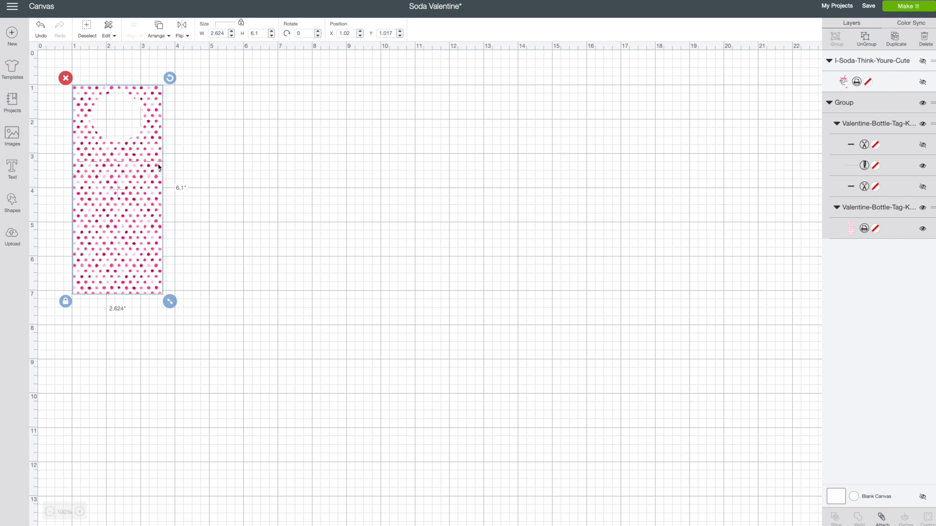
pyautogui.click(881, 518)
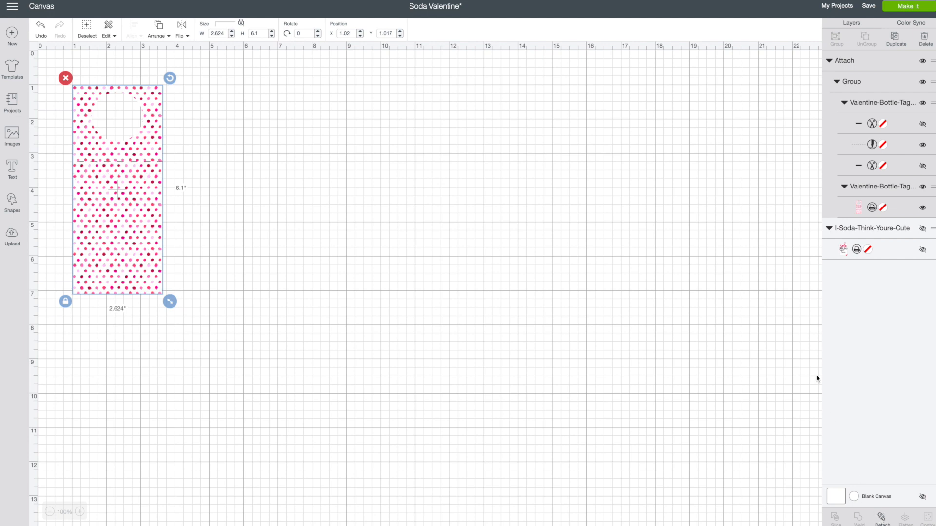
pyautogui.click(738, 305)
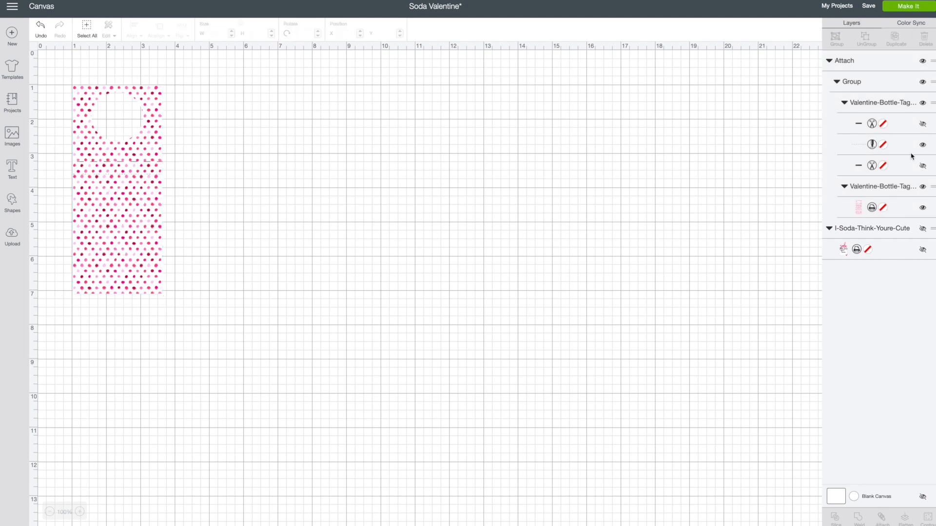
# - Show the I-Soda-Think-Youre-Cute design again and send it to the front of the bottle tag
pyautogui.click(923, 229)
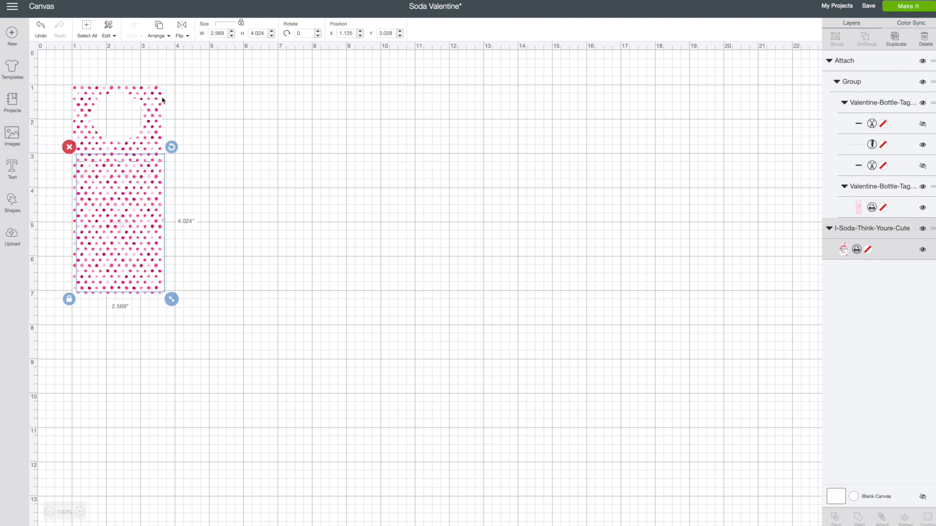
pyautogui.click(156, 34)
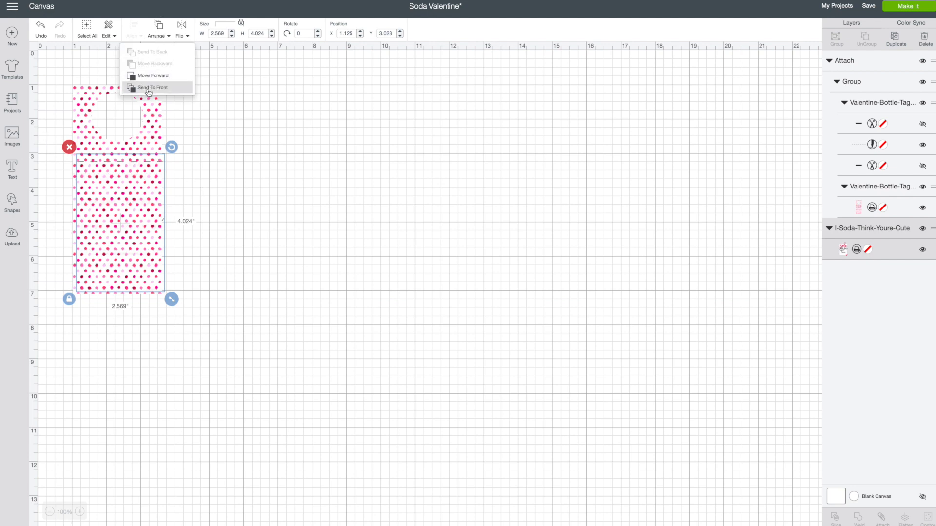
pyautogui.click(149, 88)
pyautogui.click(312, 158)
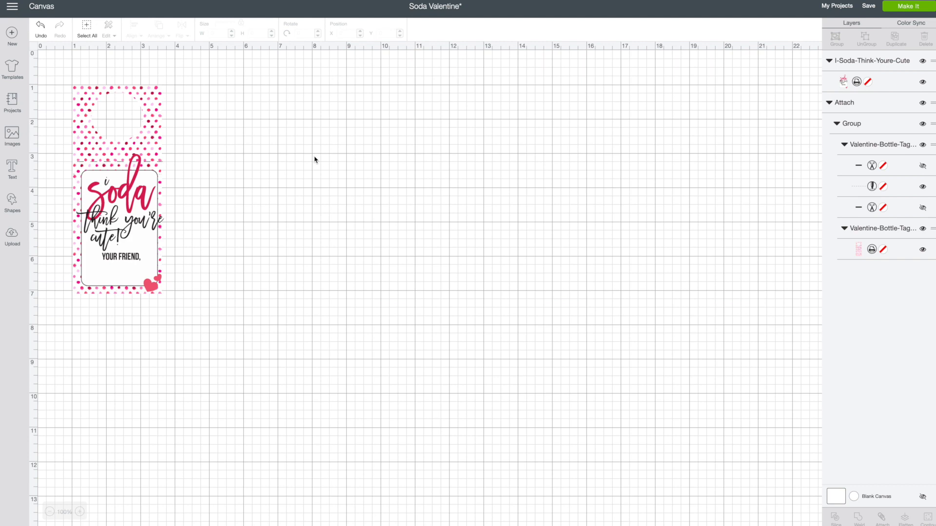
pyautogui.click(132, 195)
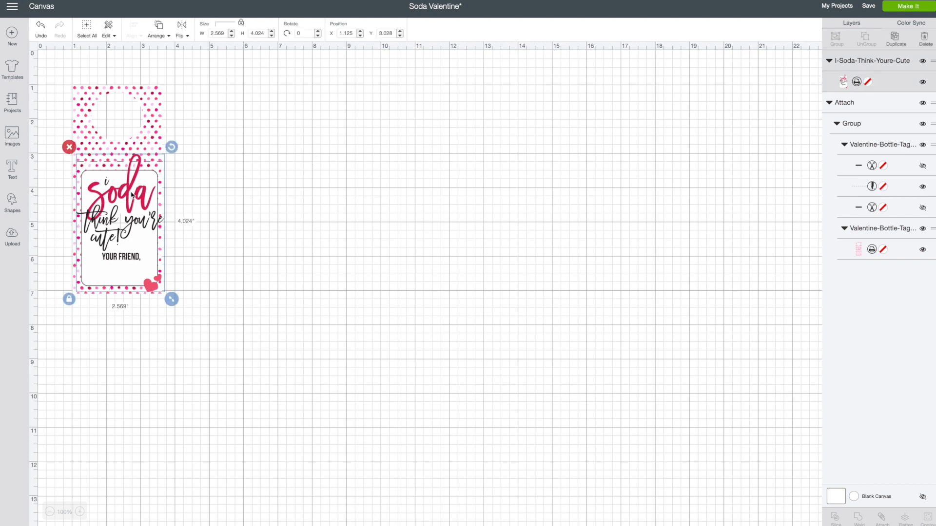
# - Nudge the I-Soda-Think-Youre-Cute design left on the dotted bottle tag to X 1.025 and deselect it
pyautogui.press('Left')
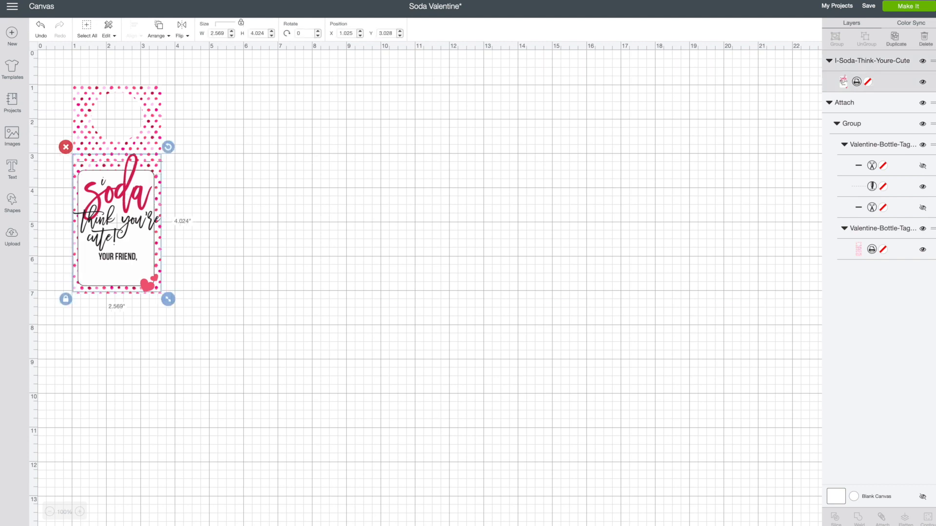
pyautogui.click(308, 193)
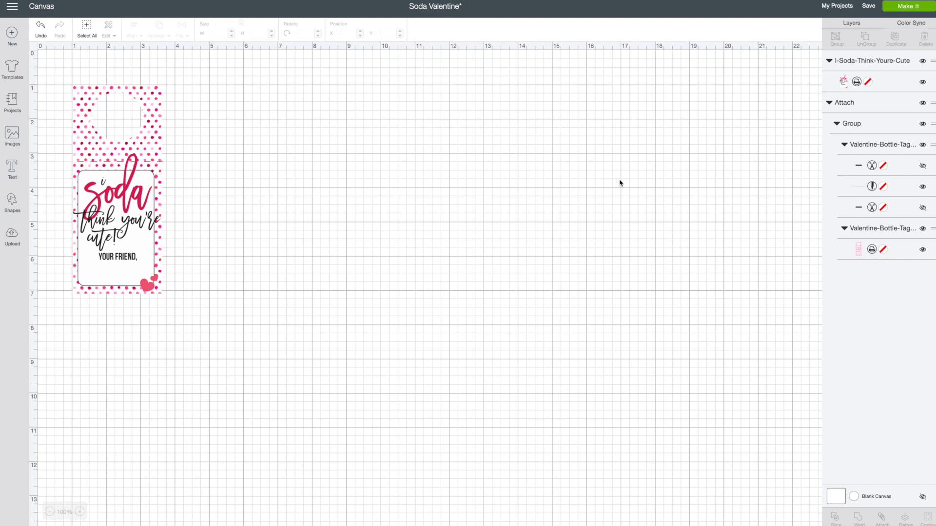
# - Proceed to making the project, accept the Print, Score and Cut mat as laid out, and open its print setup
pyautogui.click(916, 8)
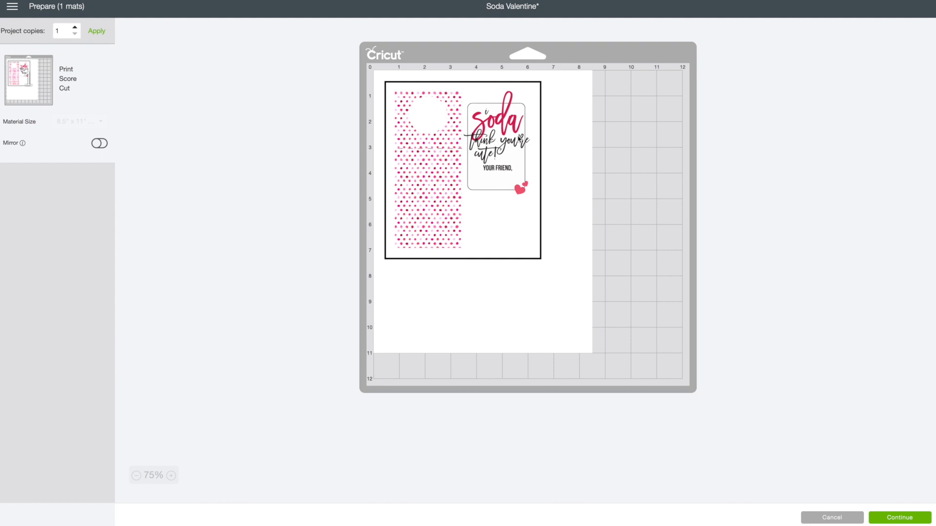
pyautogui.click(900, 517)
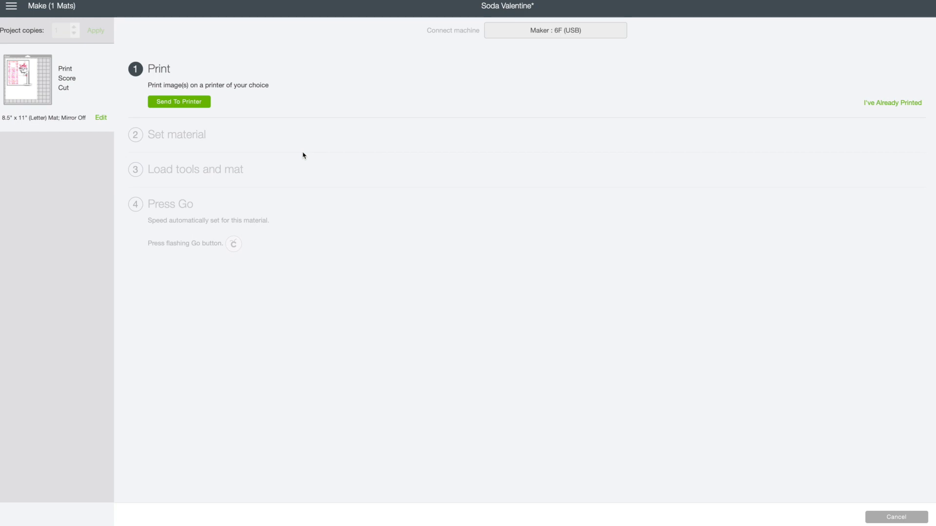
pyautogui.click(172, 103)
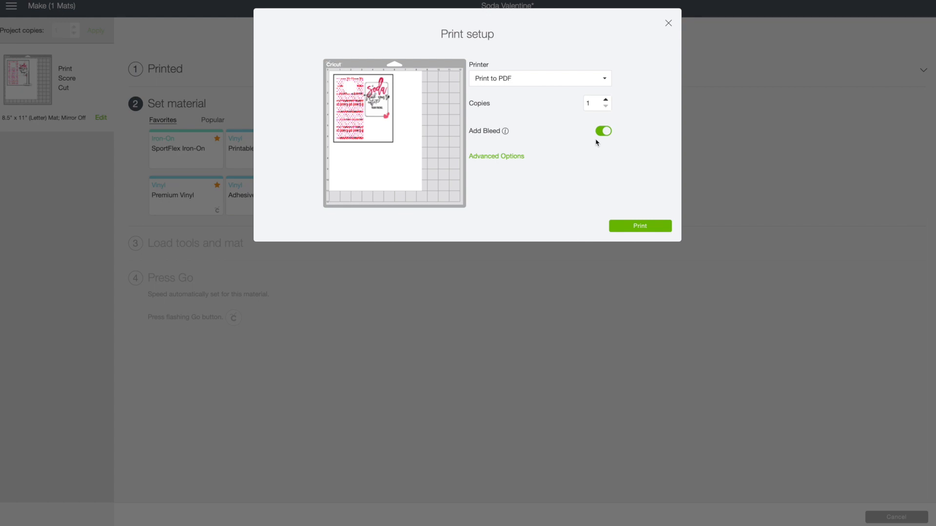
# - Submit the print setup with Add Bleed on, turn off two-sided printing and print one copy of the tag sheet
pyautogui.moveTo(382, 79)
pyautogui.click(626, 227)
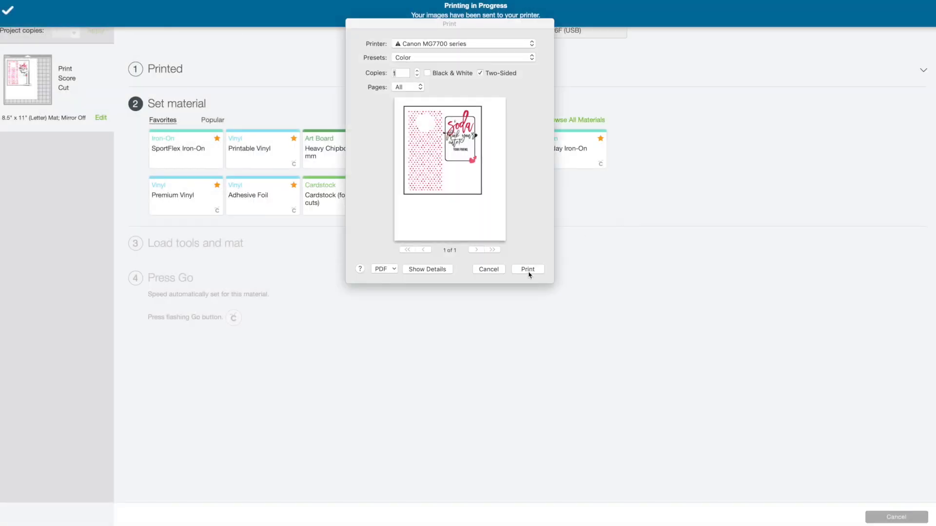
pyautogui.click(480, 73)
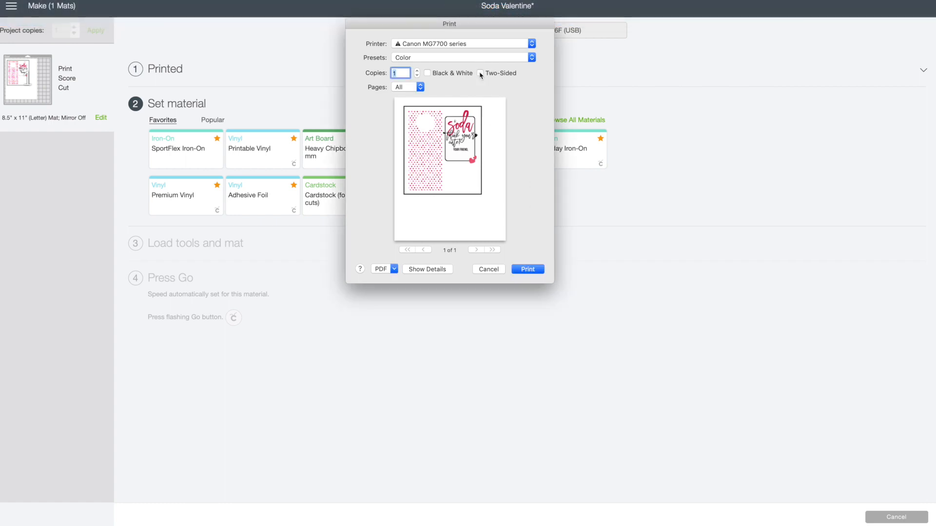
pyautogui.click(527, 269)
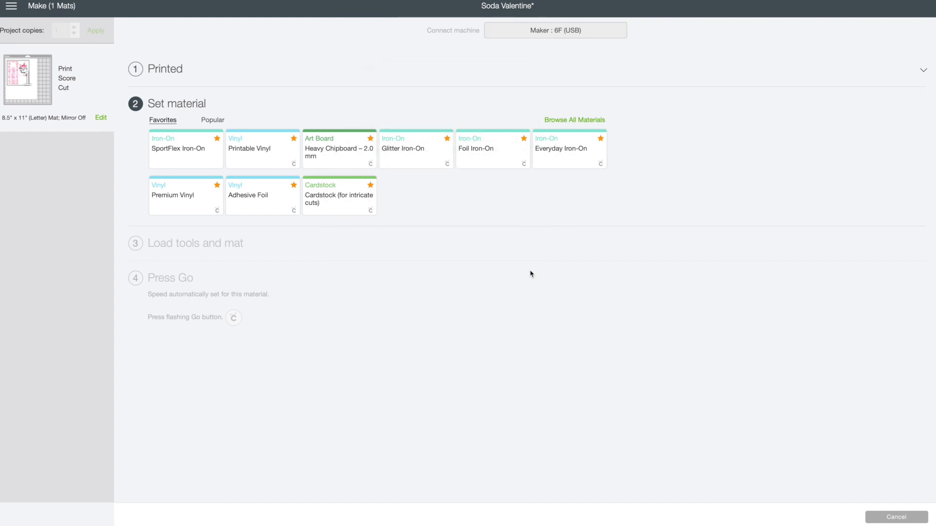